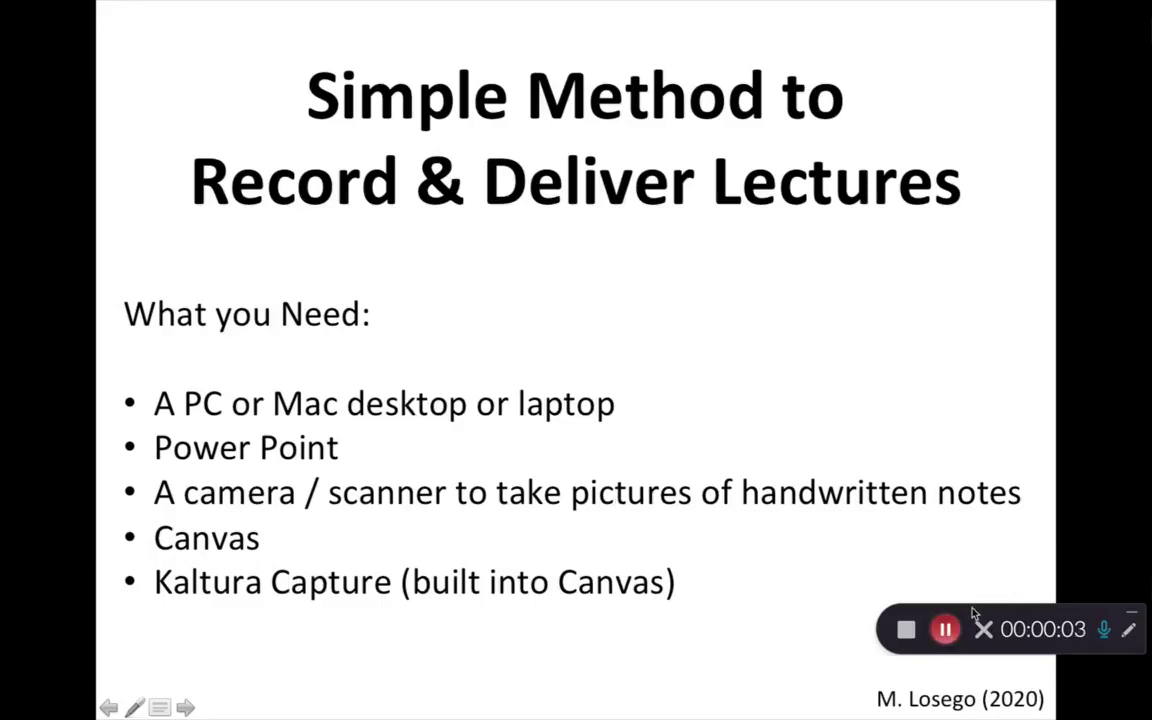
Leave the slide show and move the white masking rectangle on slide 4 off the handwritten text under the equation
key(Escape)
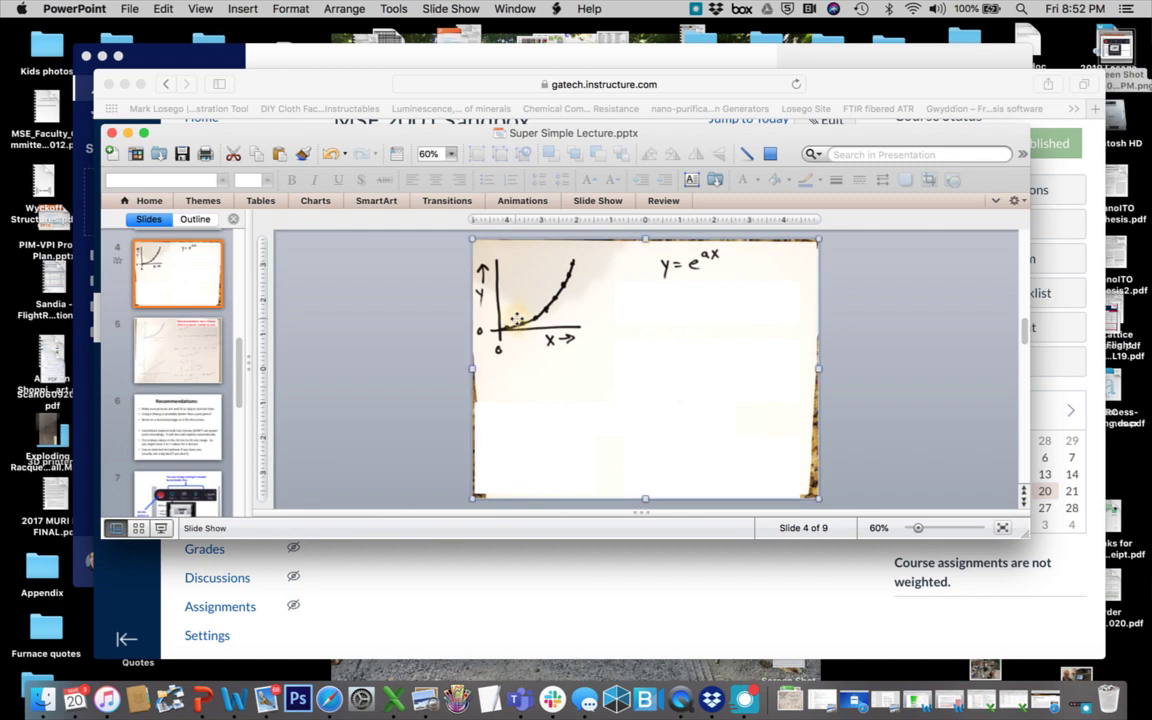
click(517, 320)
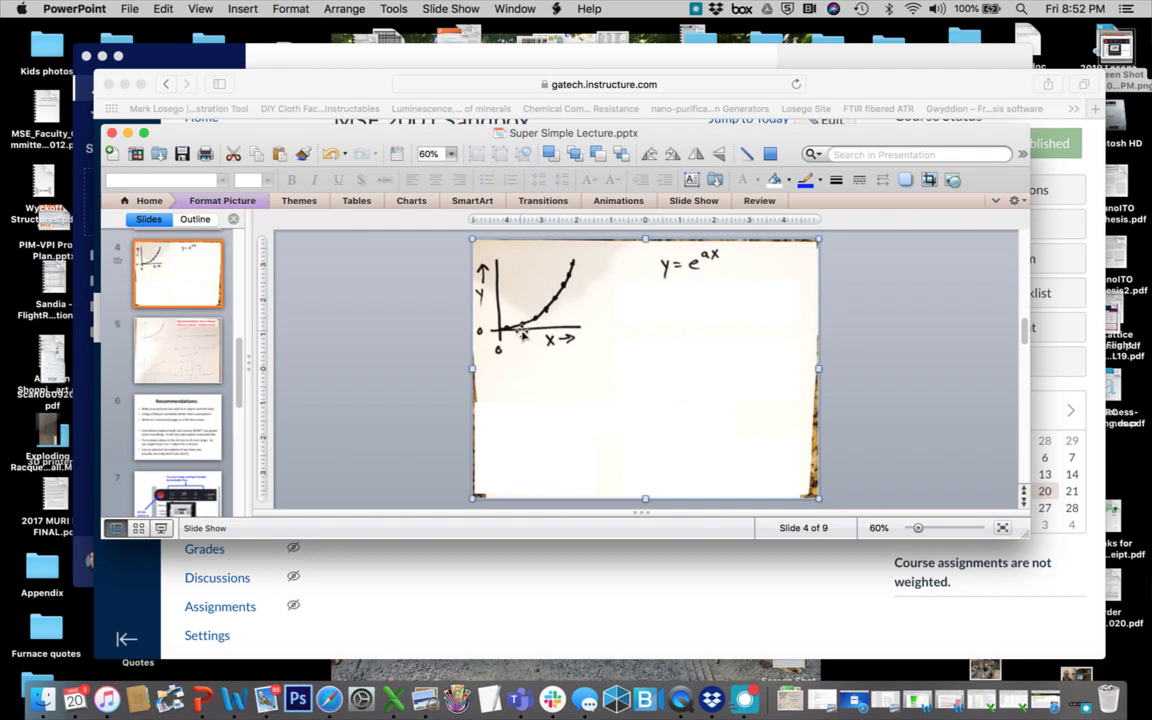
click(708, 307)
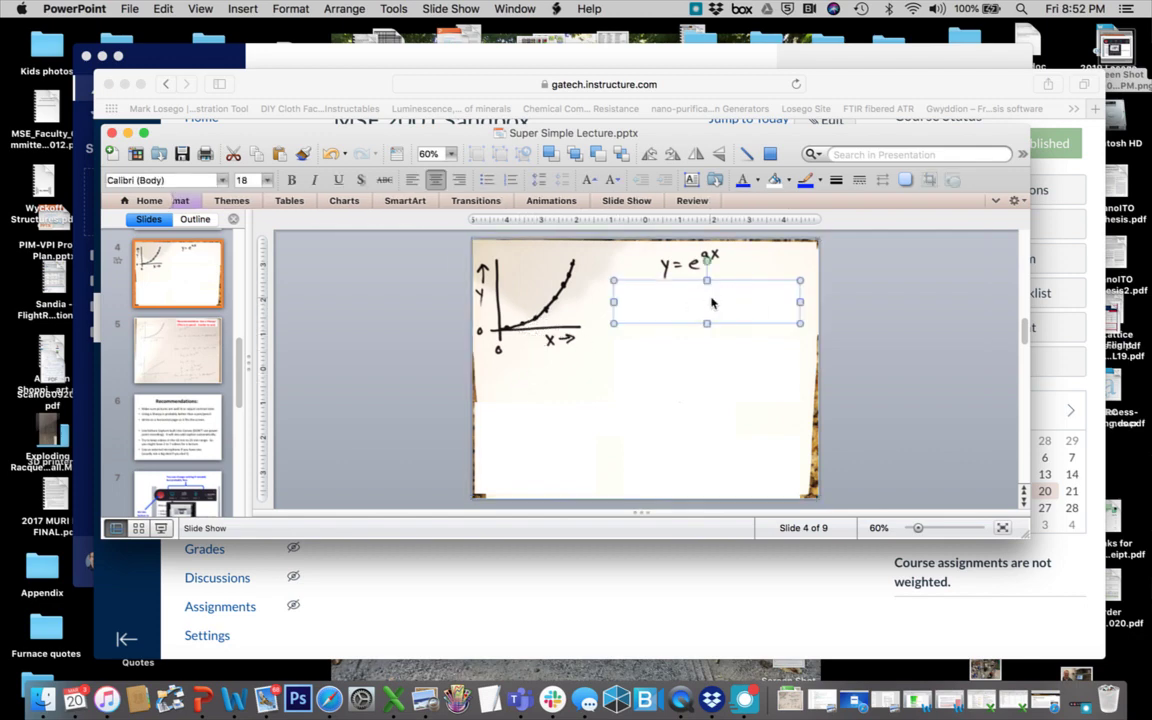
drag(712, 303, 561, 297)
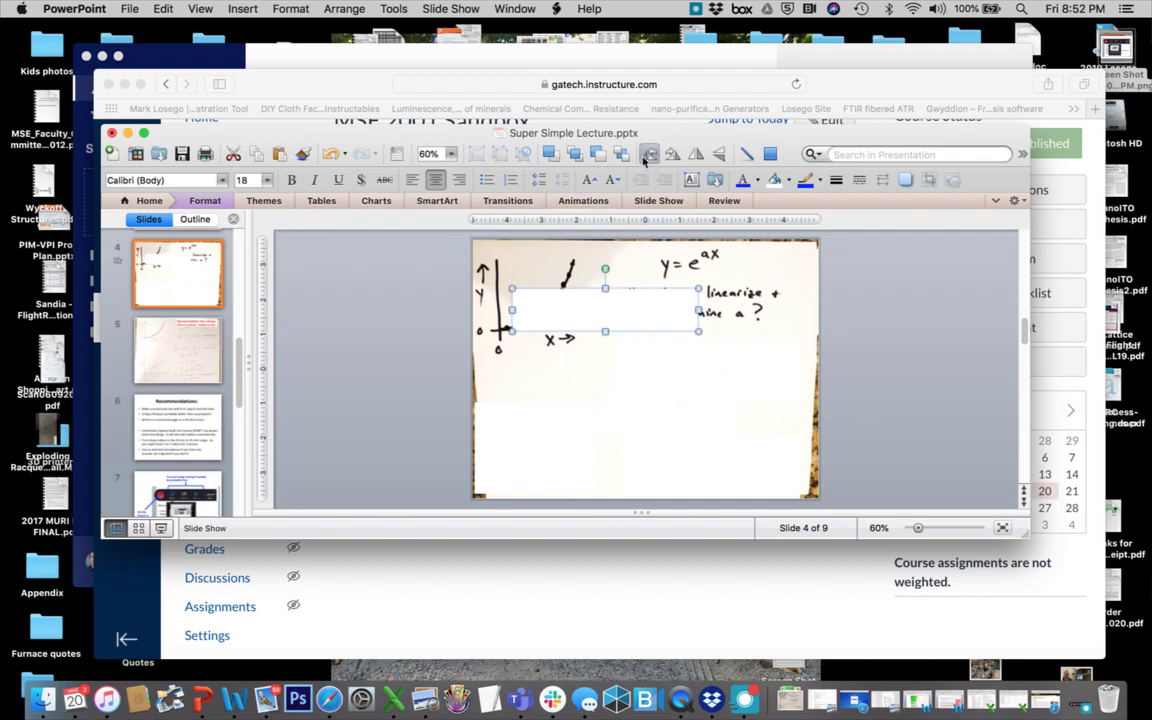
drag(560, 305, 654, 358)
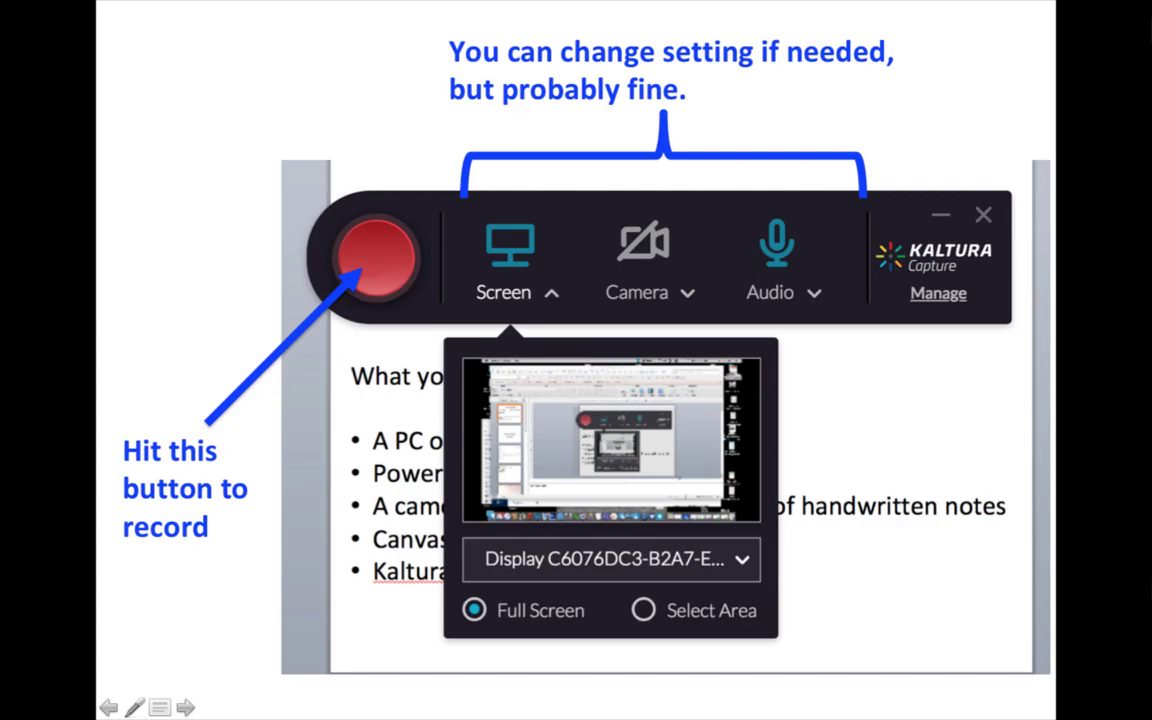
Leave the slide show, switch to the Canvas course page in Safari, and move its window clear of the slides
key(Escape)
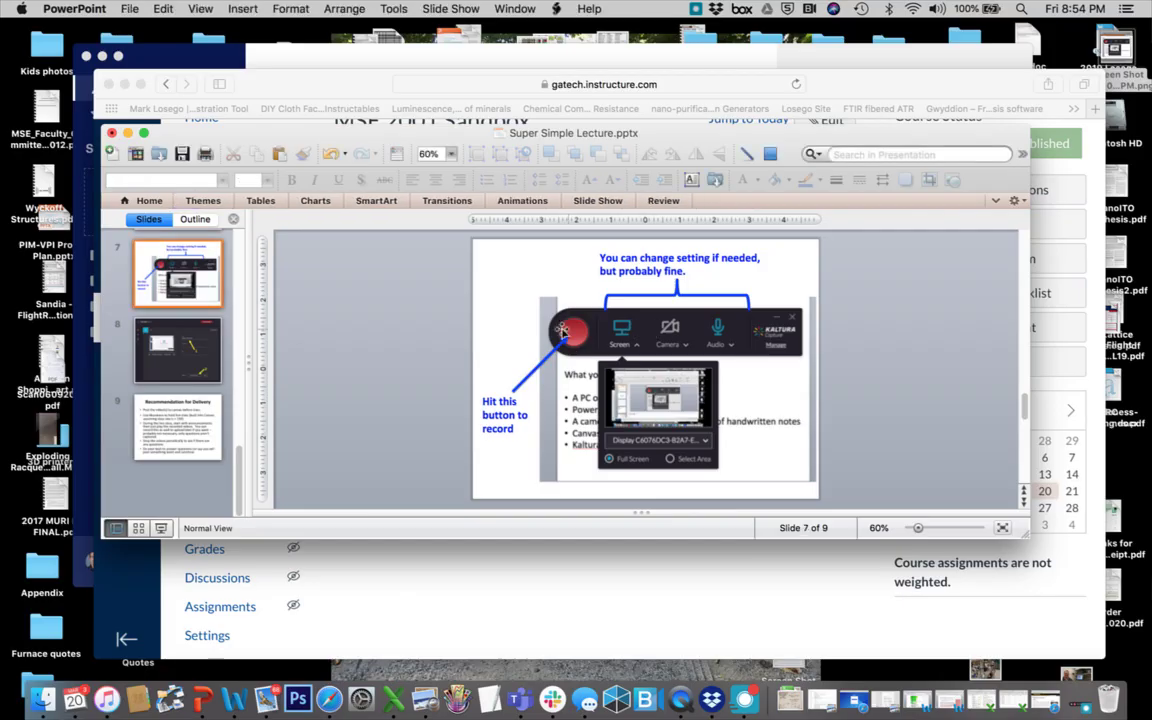
click(480, 588)
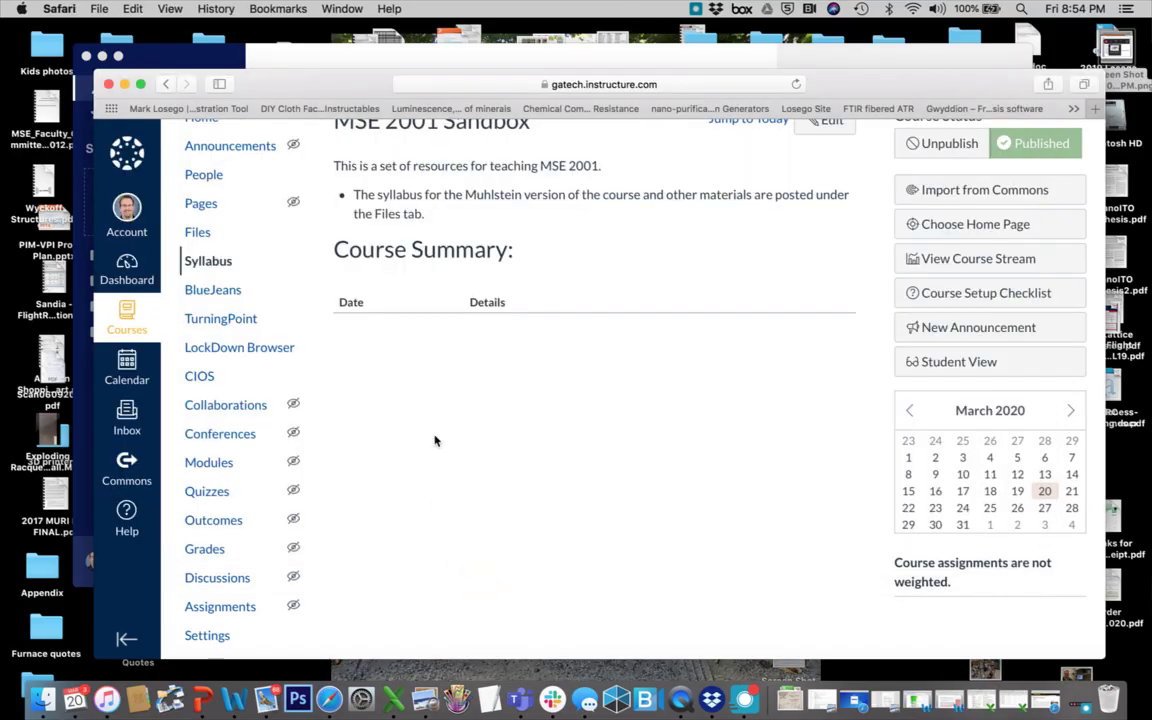
scroll(437, 438, up, 2)
scroll(400, 415, up, 1)
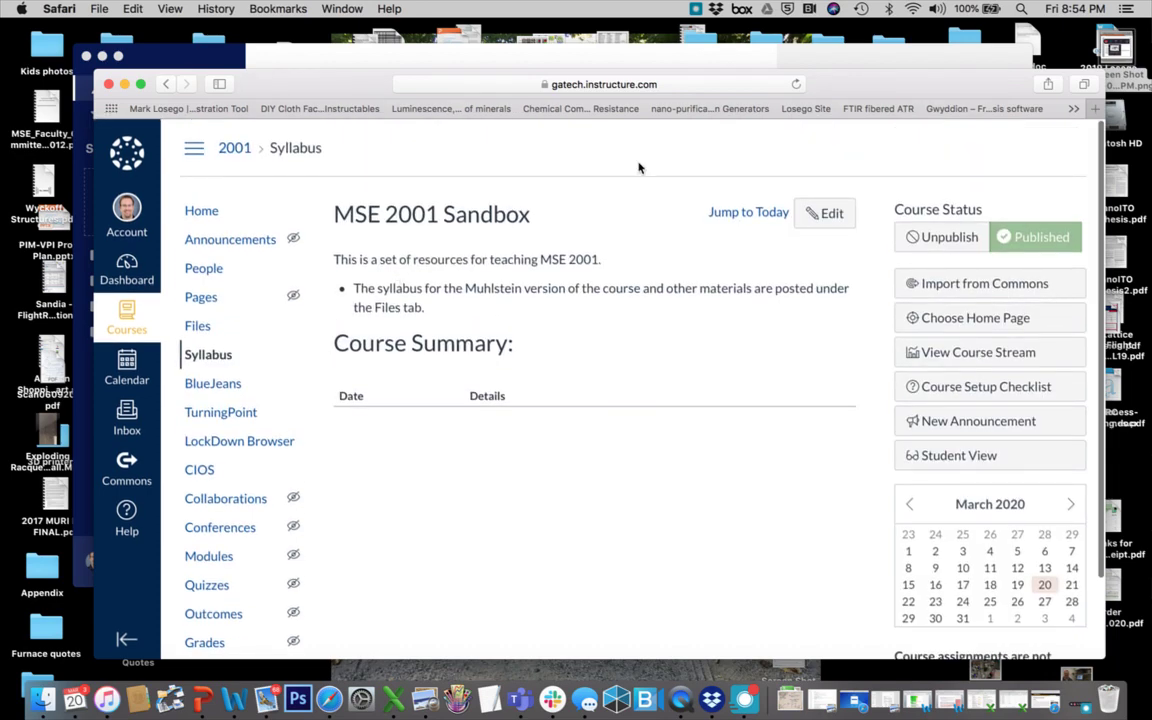
drag(845, 93, 795, 61)
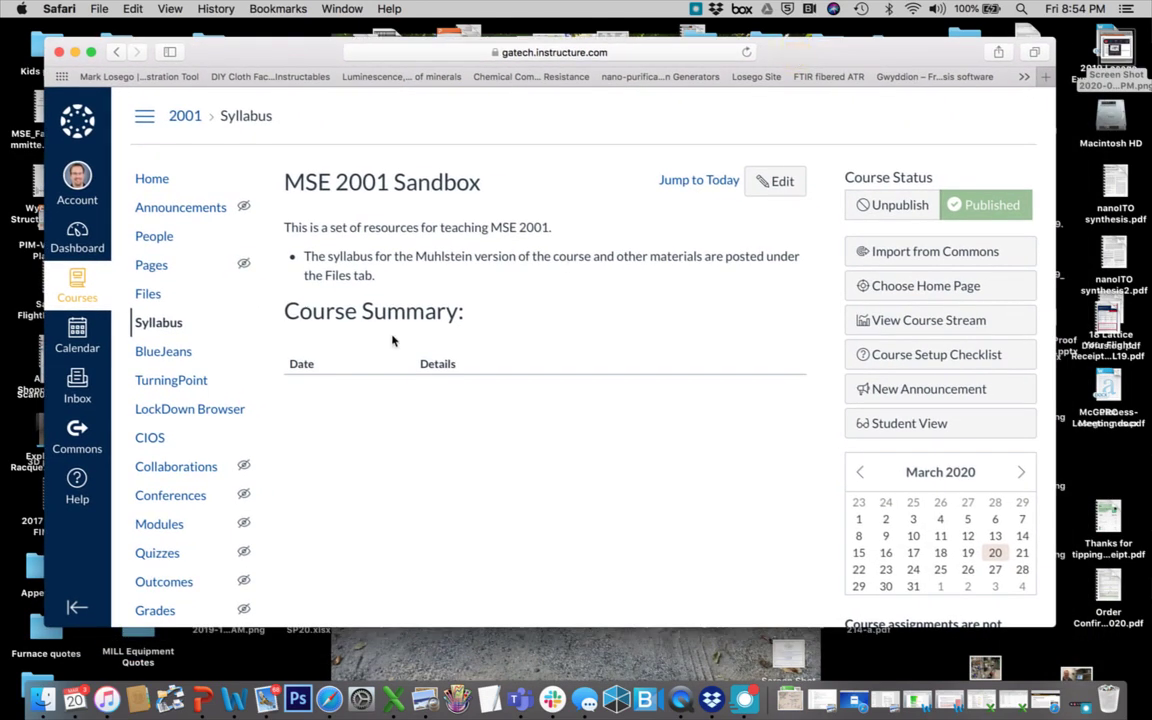
Open the navigation settings of the MSE 2001 Sandbox course
scroll(190, 310, down, 2)
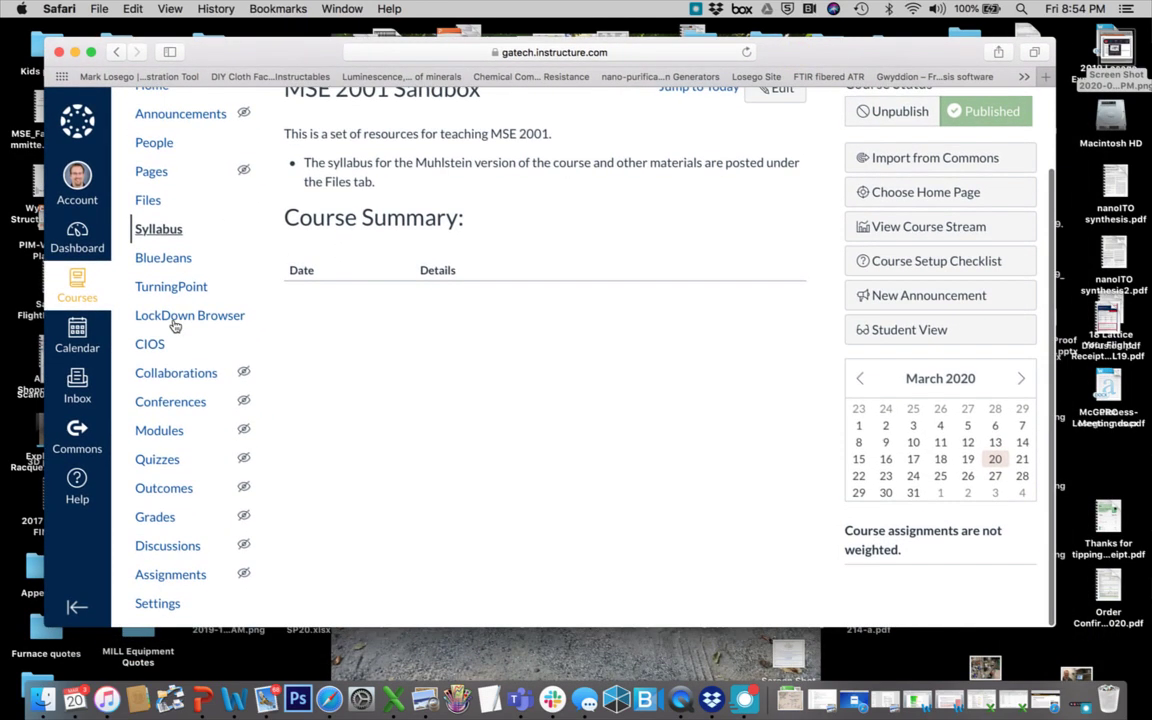
scroll(305, 375, up, 2)
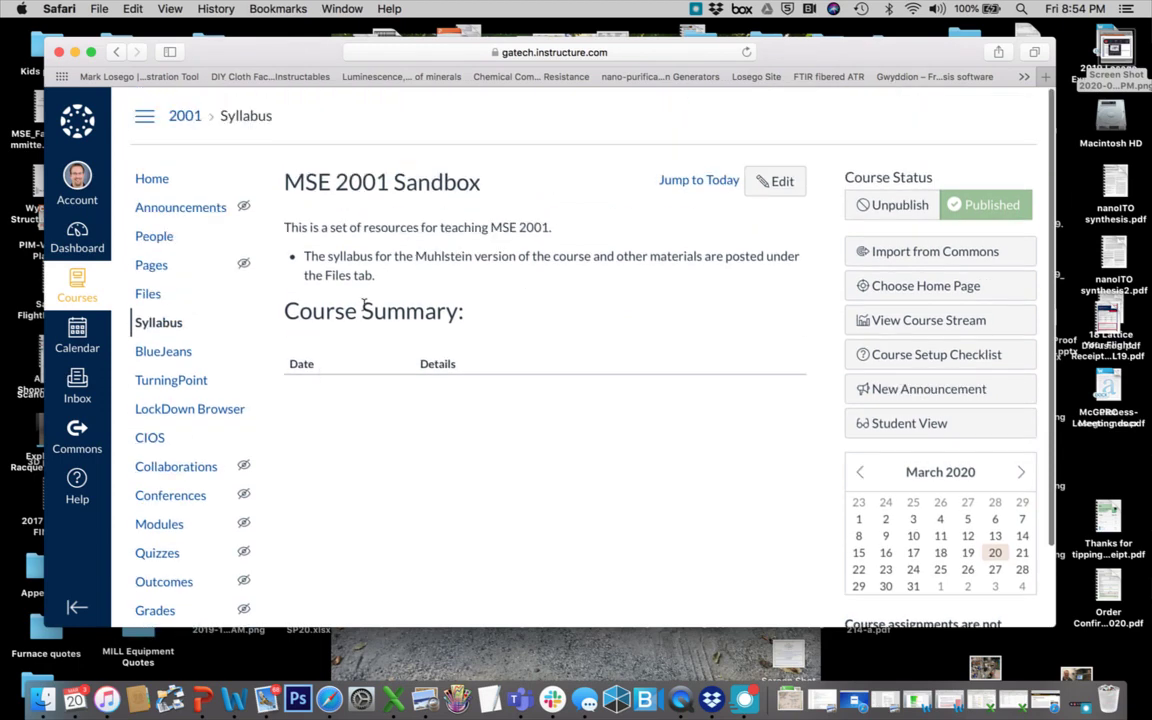
scroll(197, 342, down, 2)
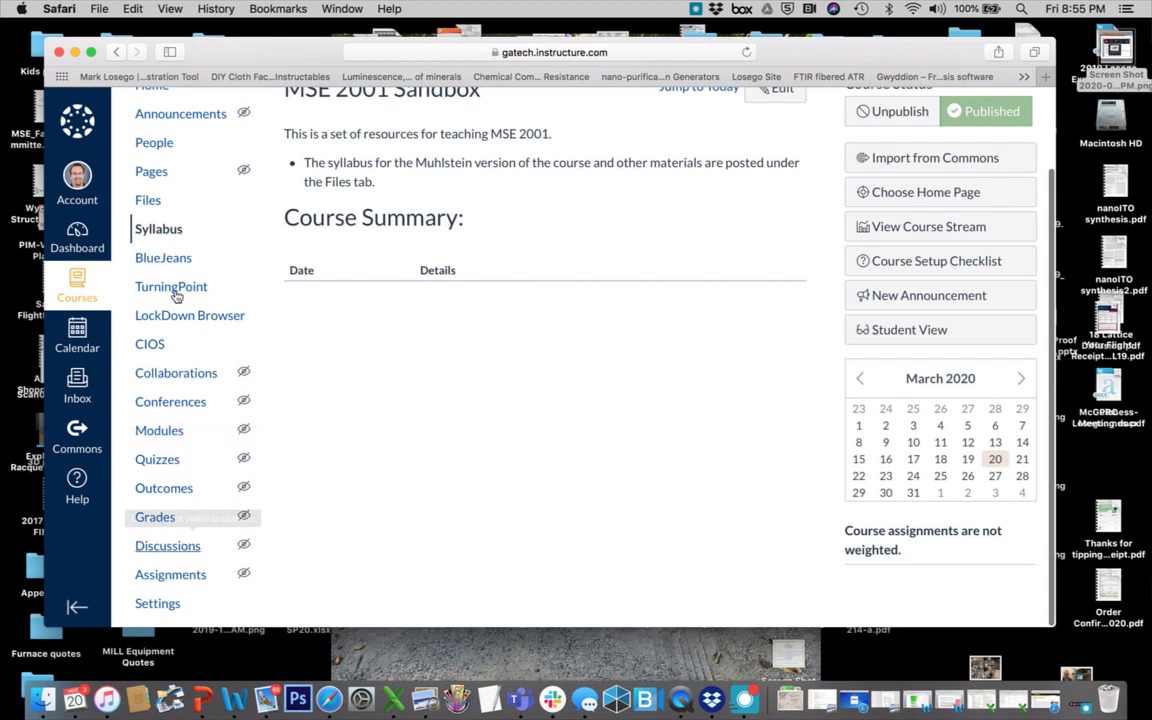
scroll(247, 213, up, 1)
scroll(247, 213, up, 2)
scroll(224, 260, down, 3)
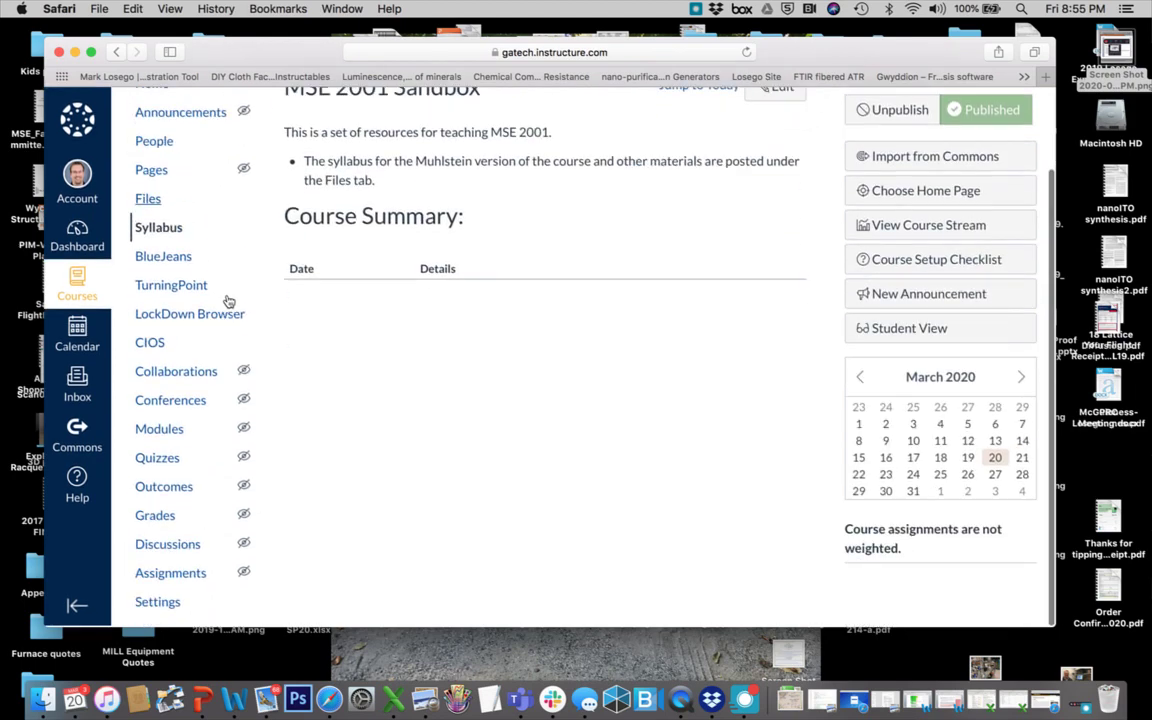
click(157, 602)
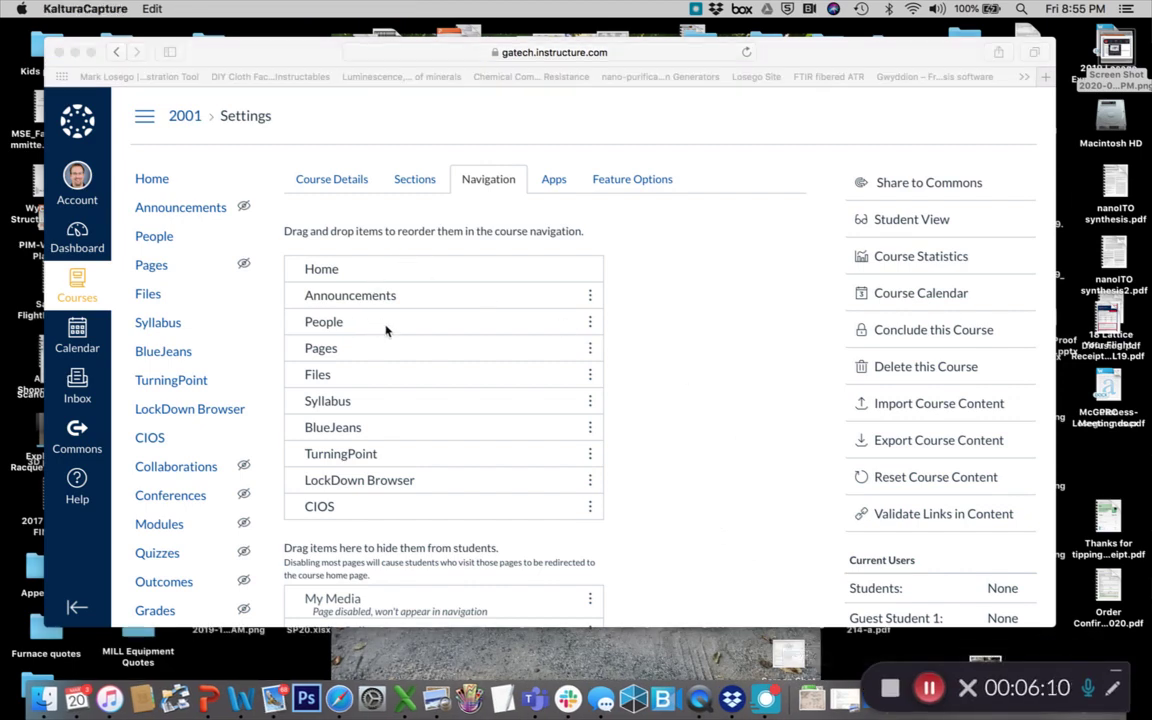
Add My Media and Media Gallery to the course navigation just above CIOS and save the change
scroll(455, 330, down, 5)
scroll(455, 332, down, 6)
scroll(455, 332, up, 3)
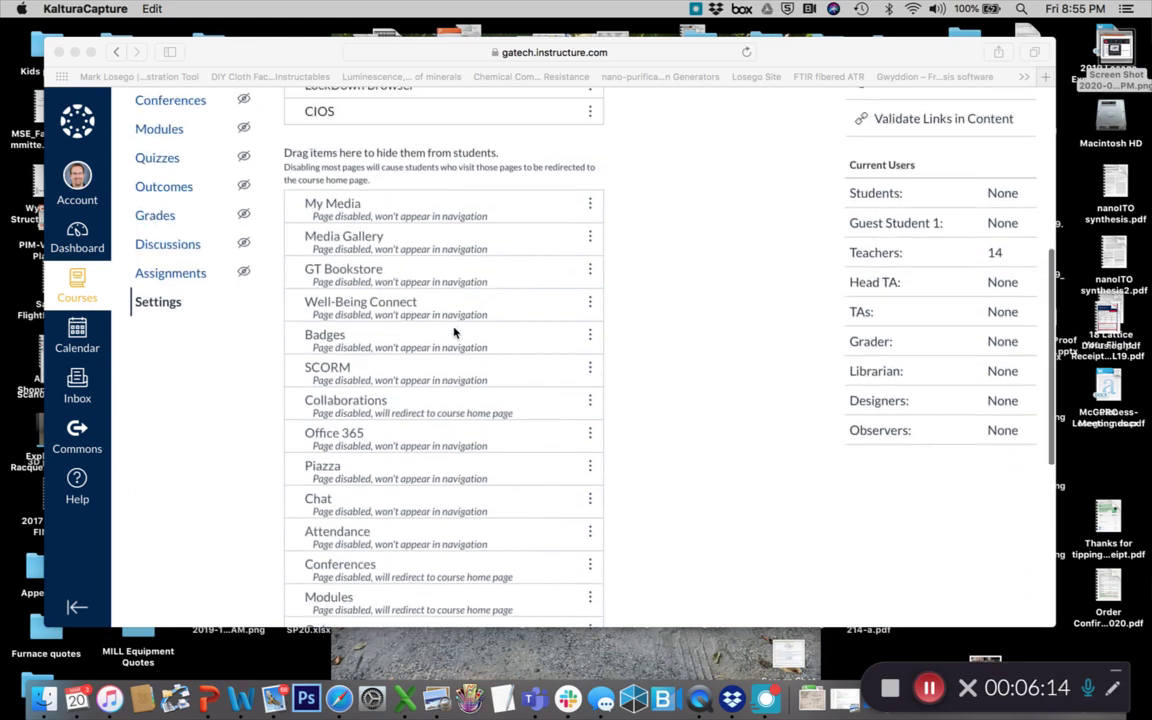
scroll(390, 225, up, 4)
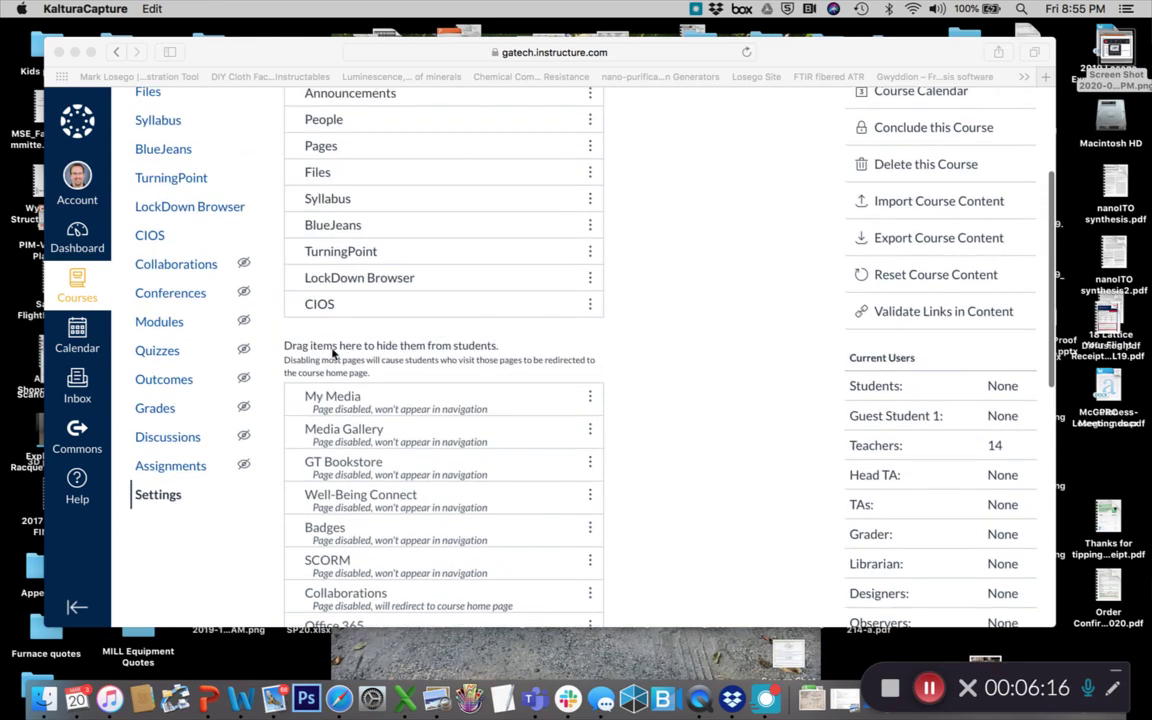
click(347, 304)
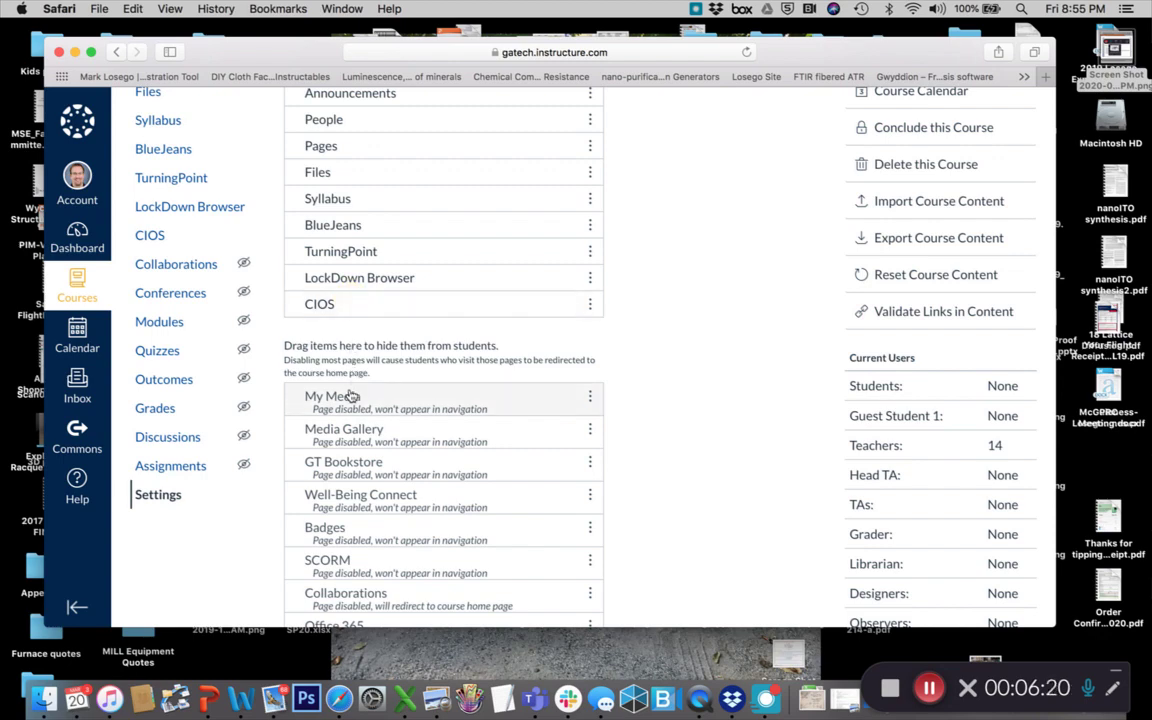
drag(352, 396, 350, 298)
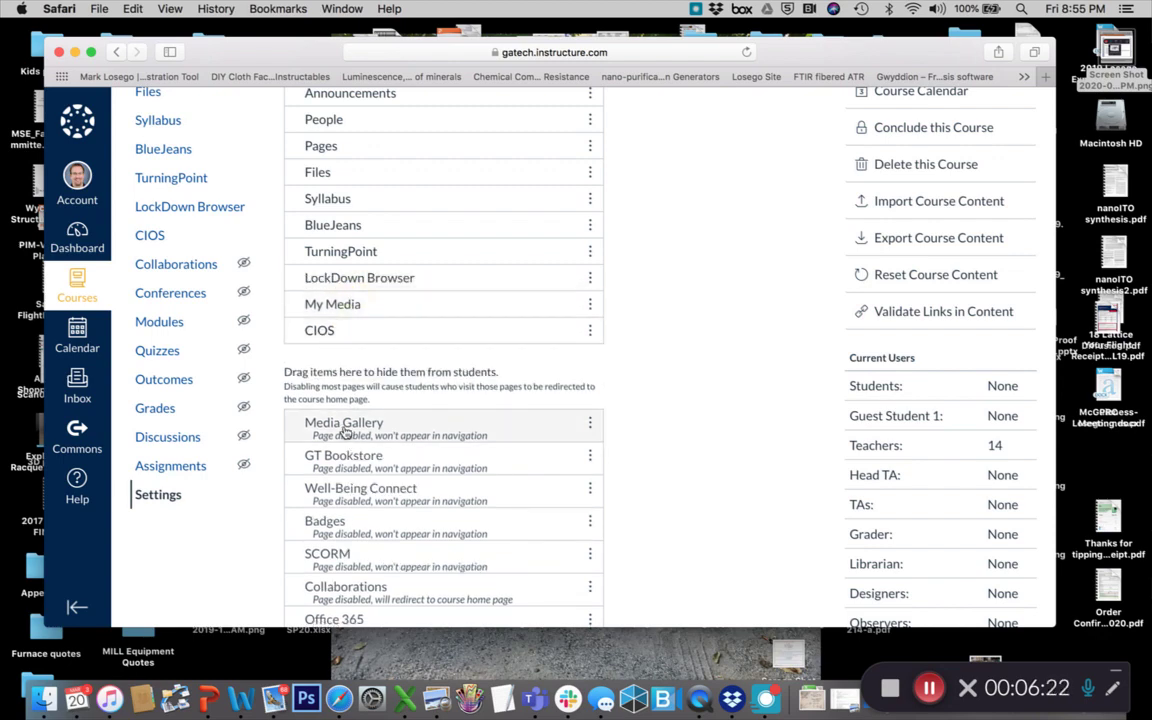
drag(342, 432, 358, 328)
scroll(391, 410, down, 10)
click(308, 577)
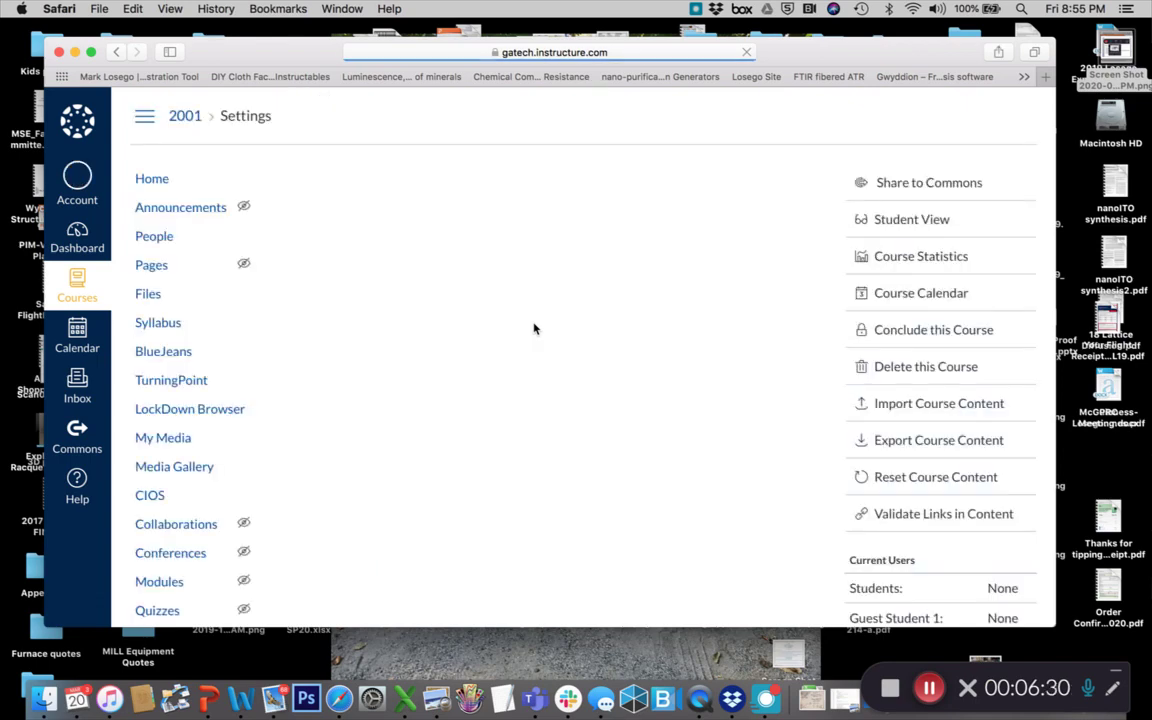
Open My Media from the course home page and dismiss the low-memory warning
click(153, 180)
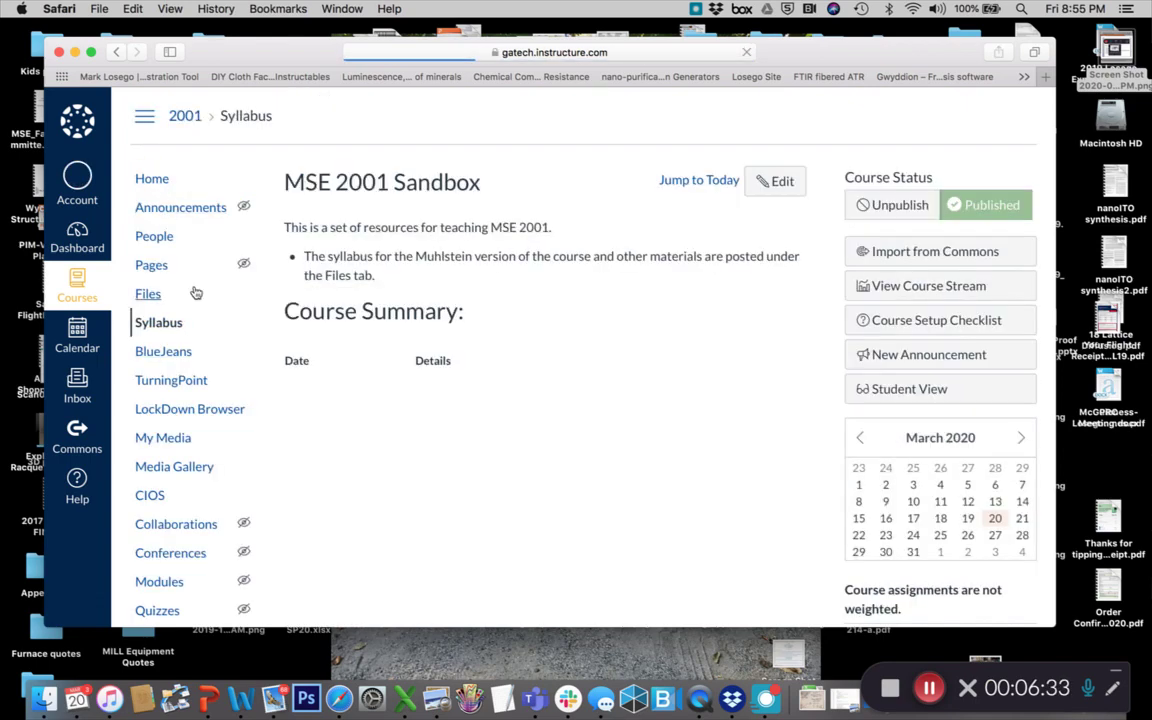
scroll(185, 358, down, 2)
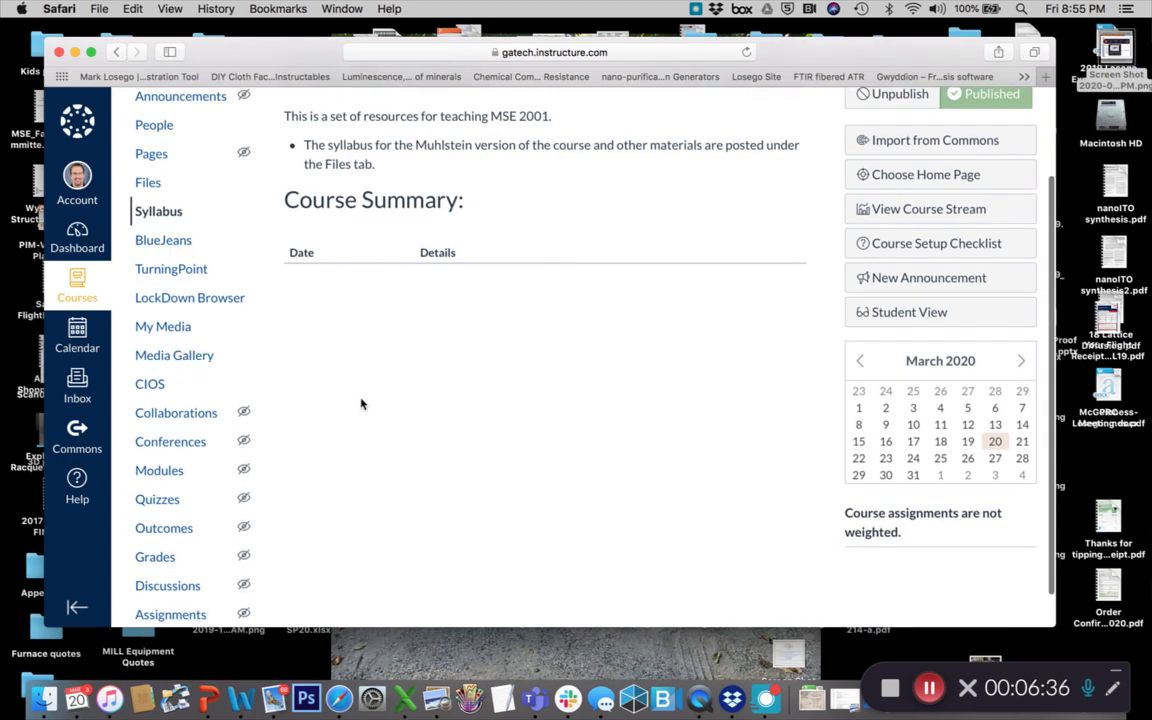
scroll(228, 268, down, 1)
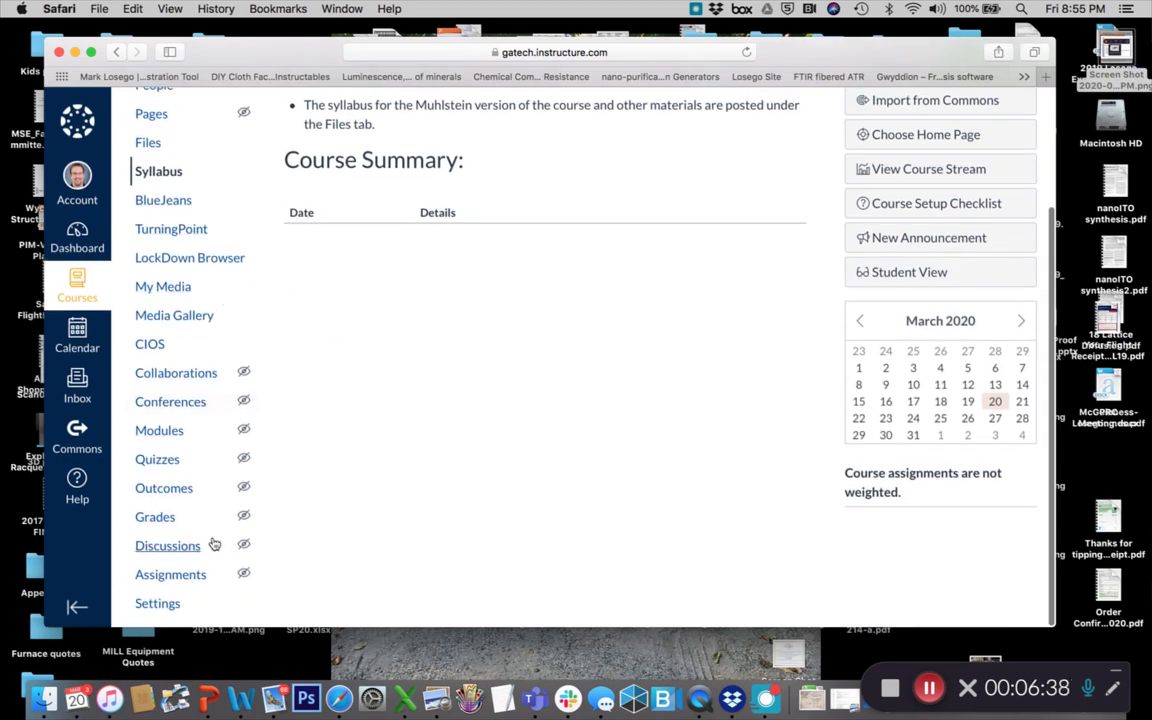
click(148, 288)
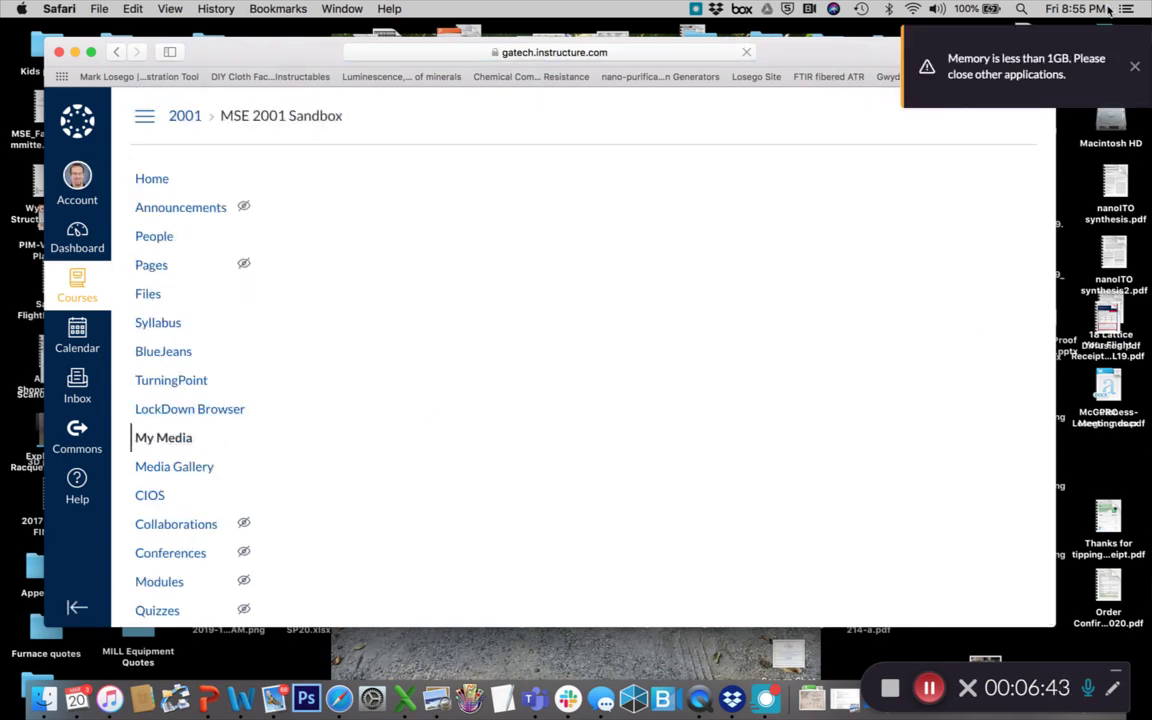
click(1142, 76)
click(1137, 70)
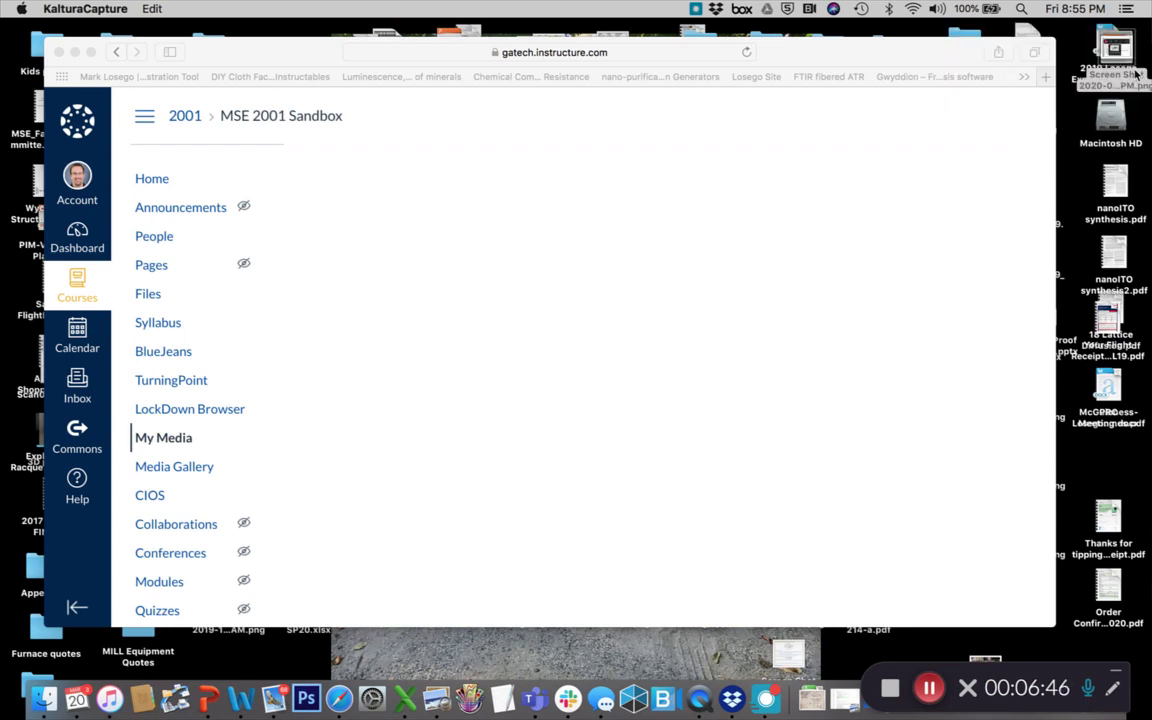
click(170, 440)
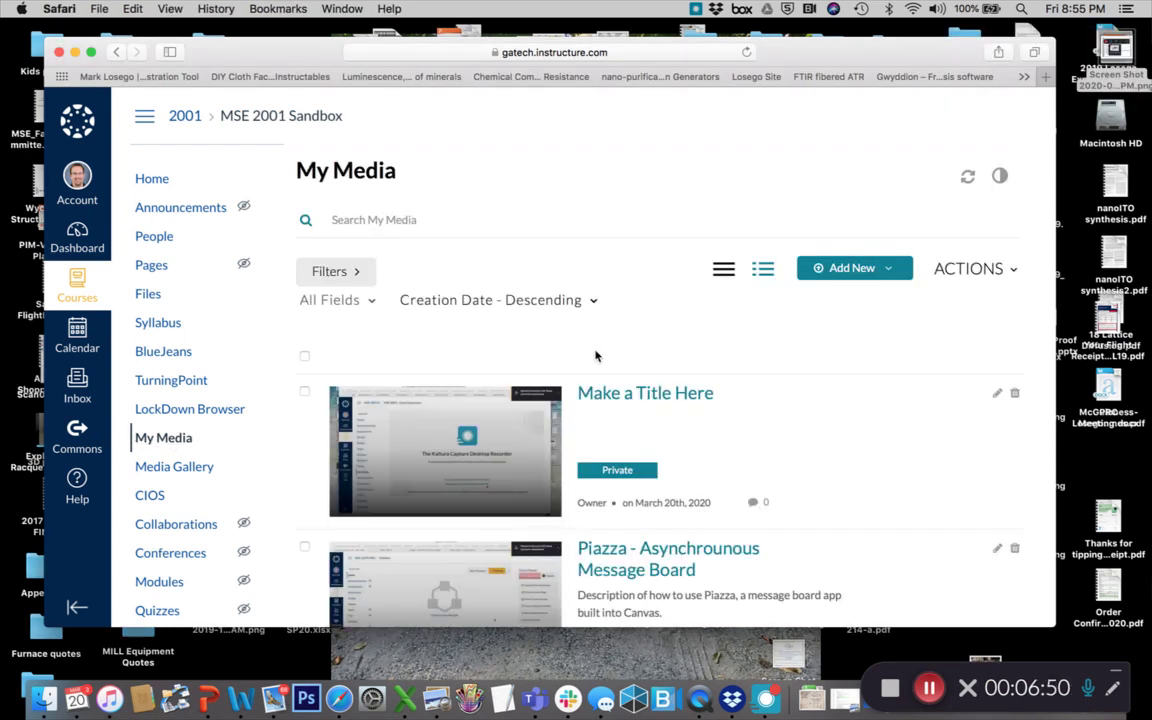
Look through the My Media list and show the options for adding new media without choosing one
scroll(636, 320, down, 5)
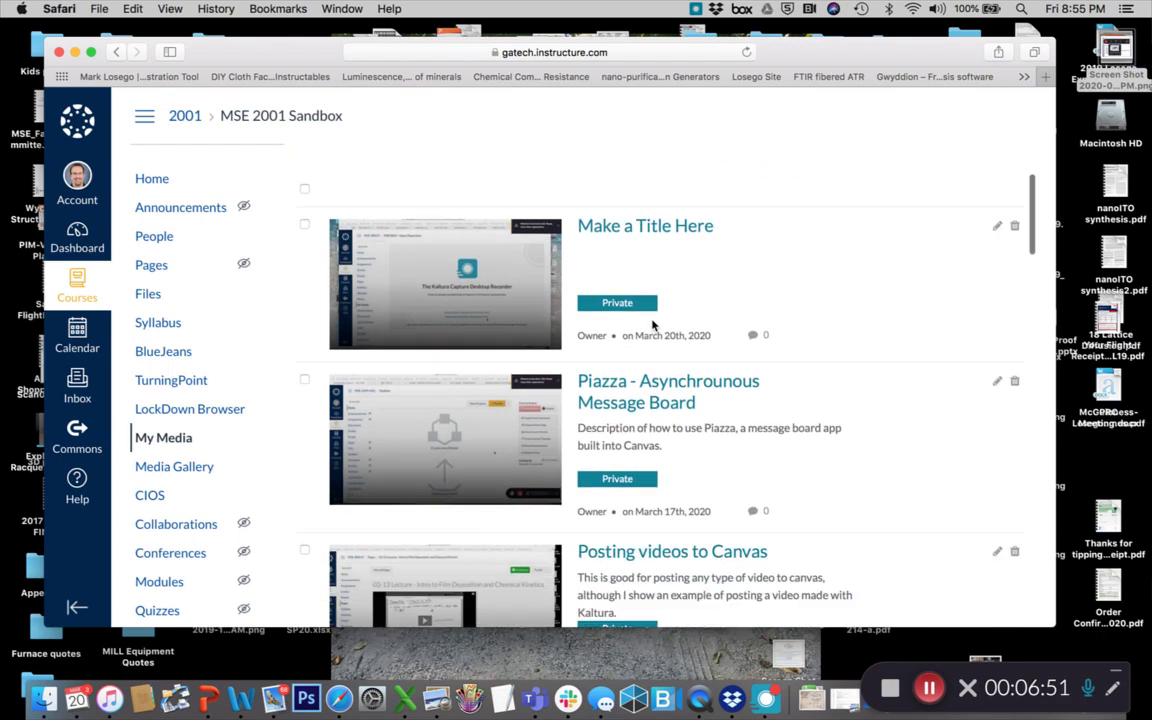
scroll(652, 324, up, 5)
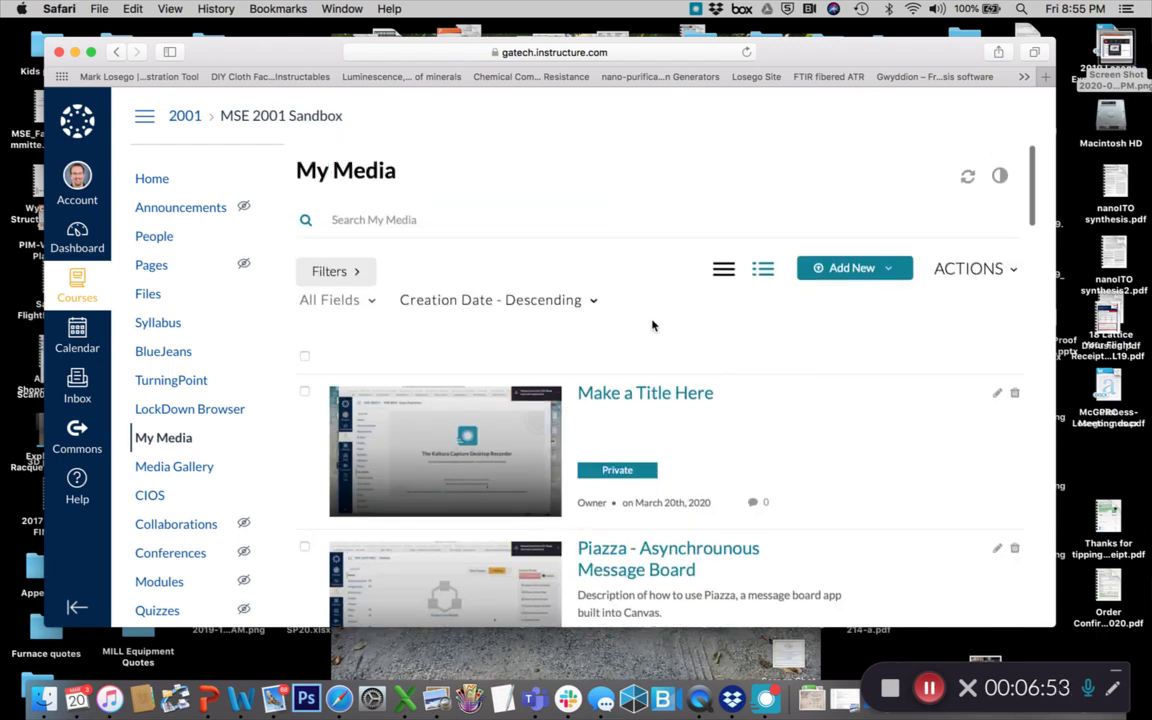
click(888, 271)
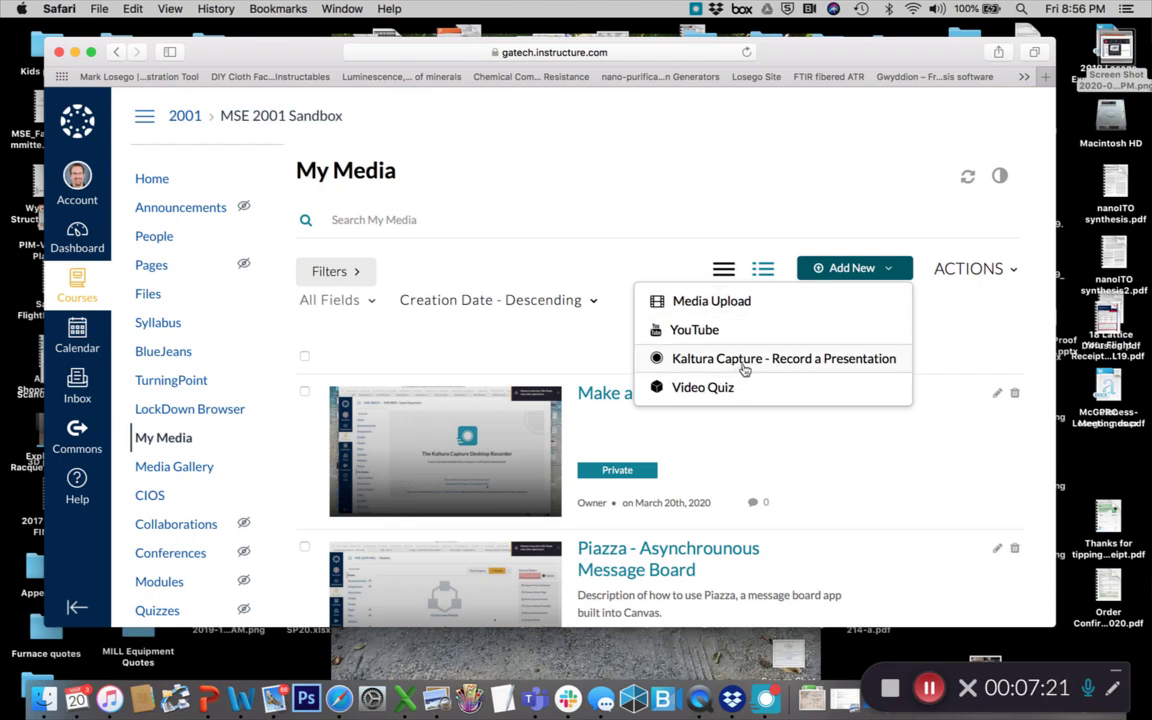
click(628, 148)
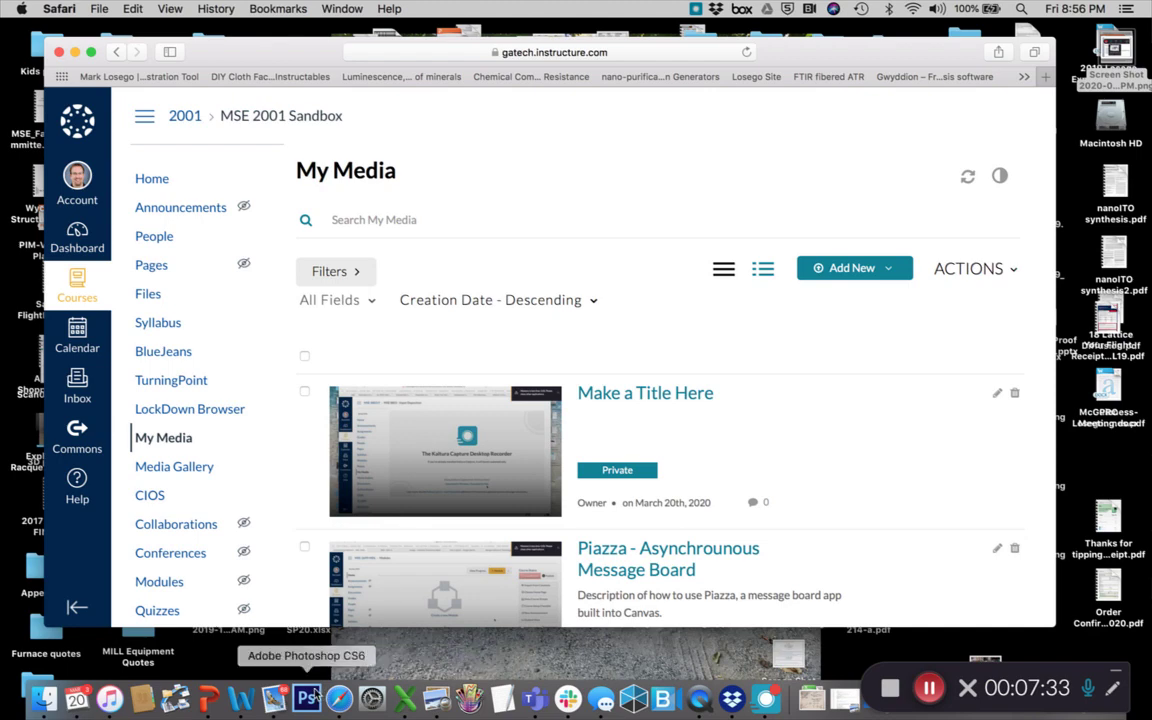
Switch to the Super Simple Lecture presentation in PowerPoint, enlarge its window and move it higher on the screen
click(210, 699)
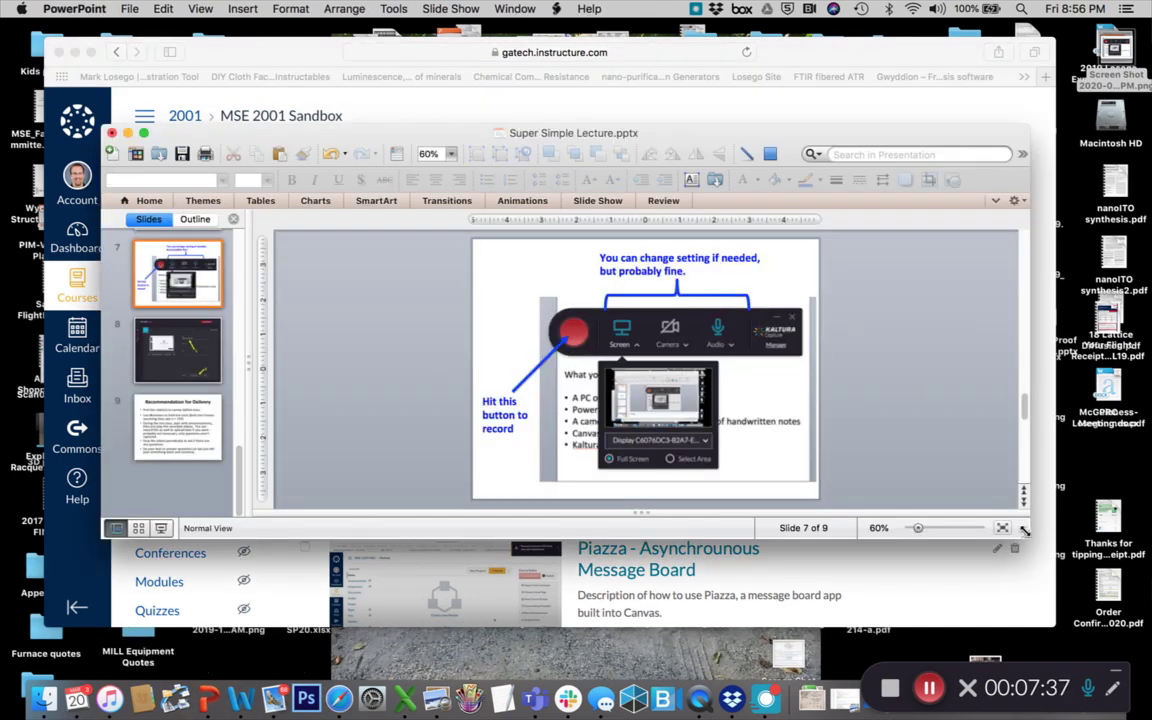
drag(1024, 531, 1050, 664)
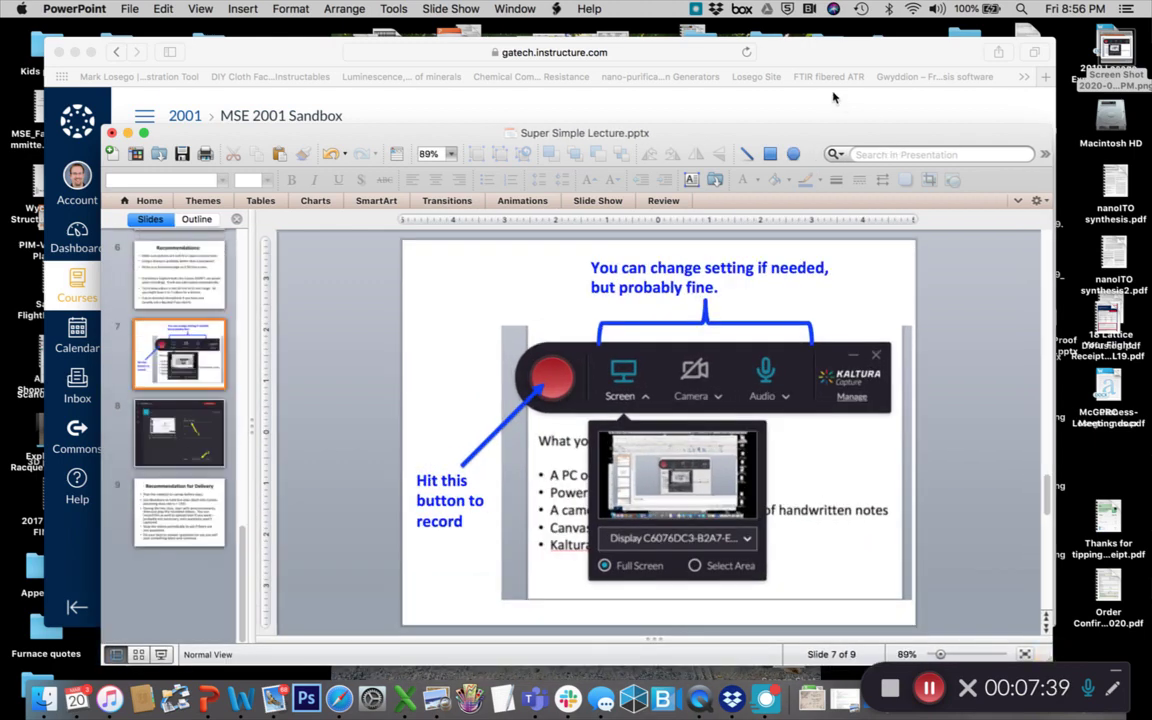
click(770, 153)
drag(756, 133, 734, 79)
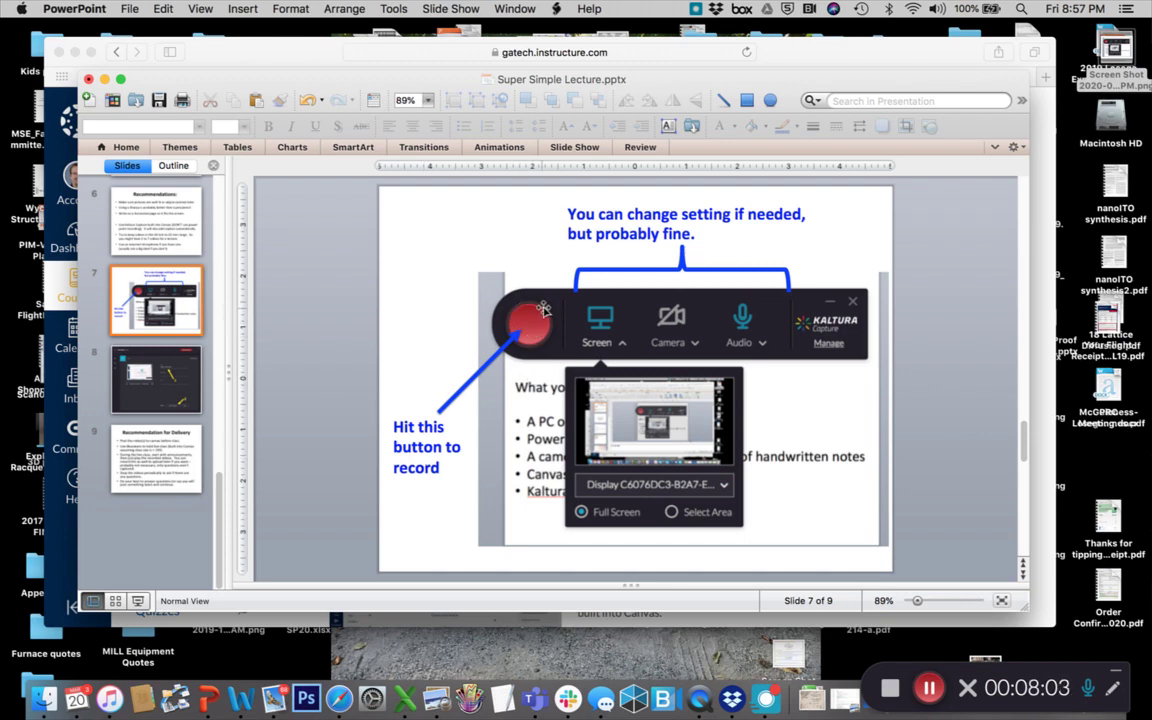
Play the slide show from slide 7, advance to slide 8, and exit the show
click(140, 602)
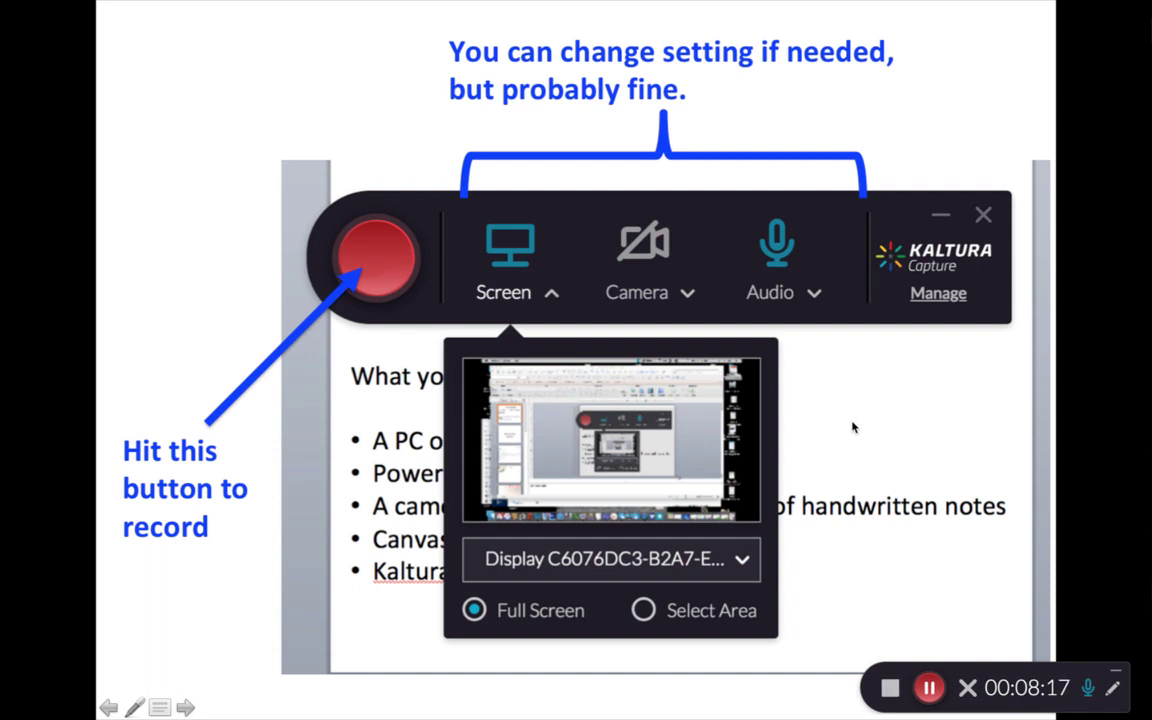
key(Right)
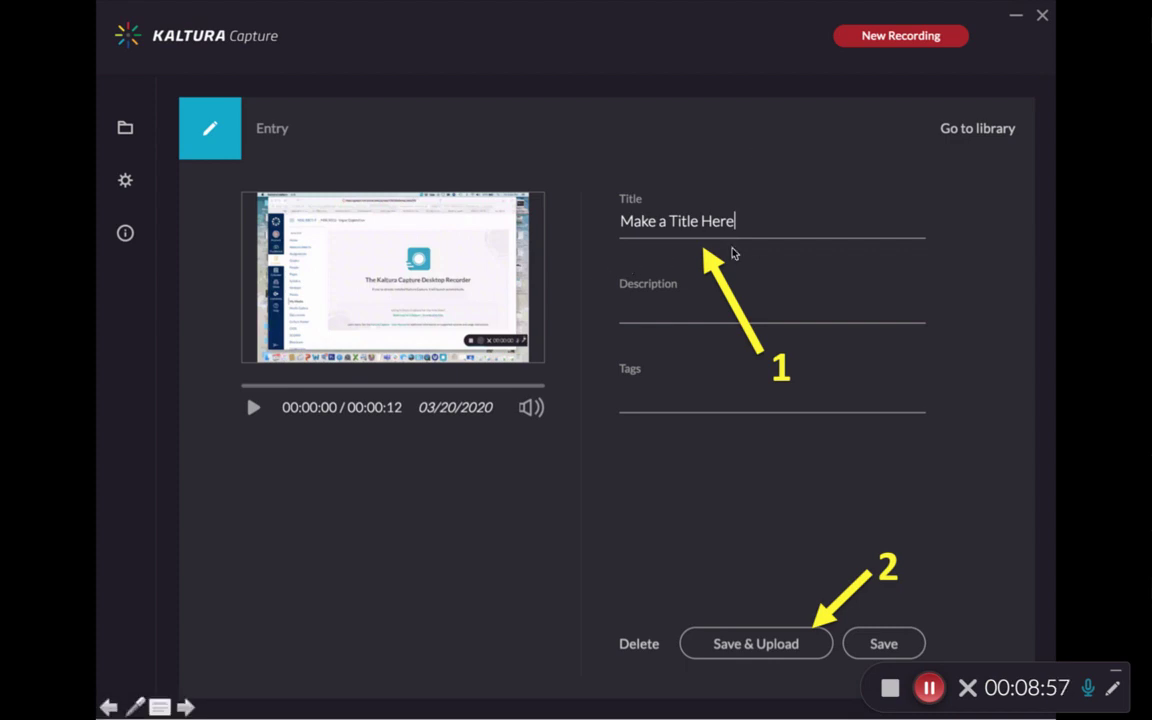
key(Escape)
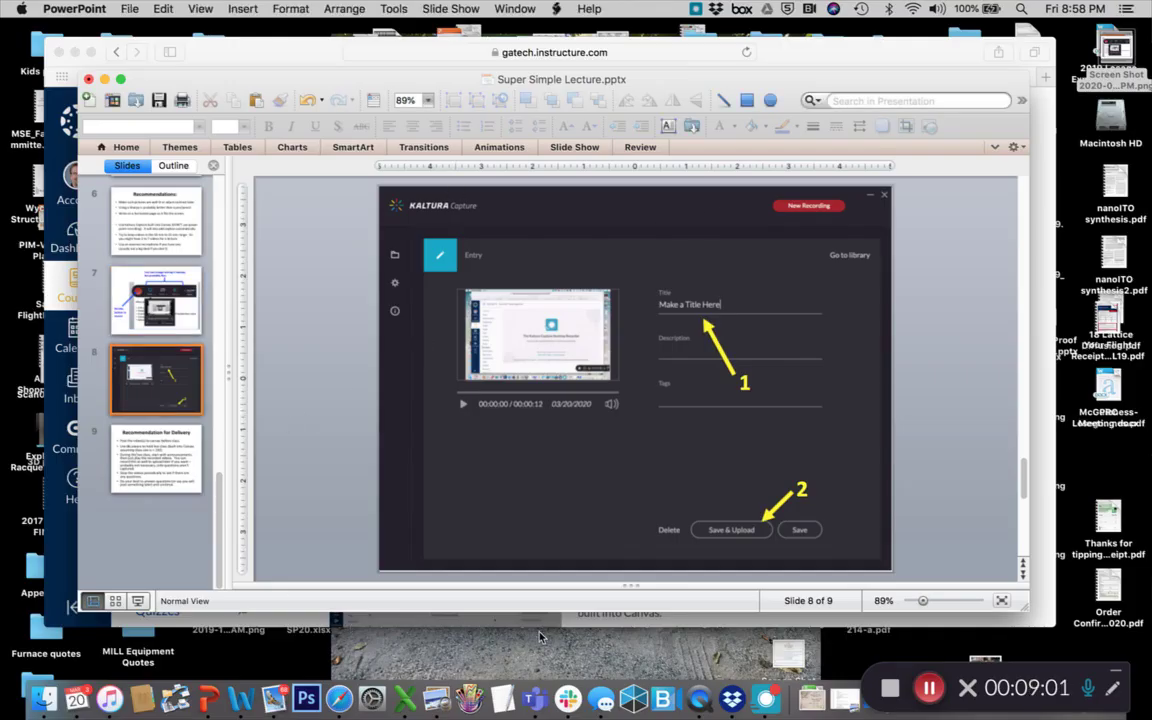
Switch to the Canvas course in Safari, return to its home page and open Modules
click(609, 622)
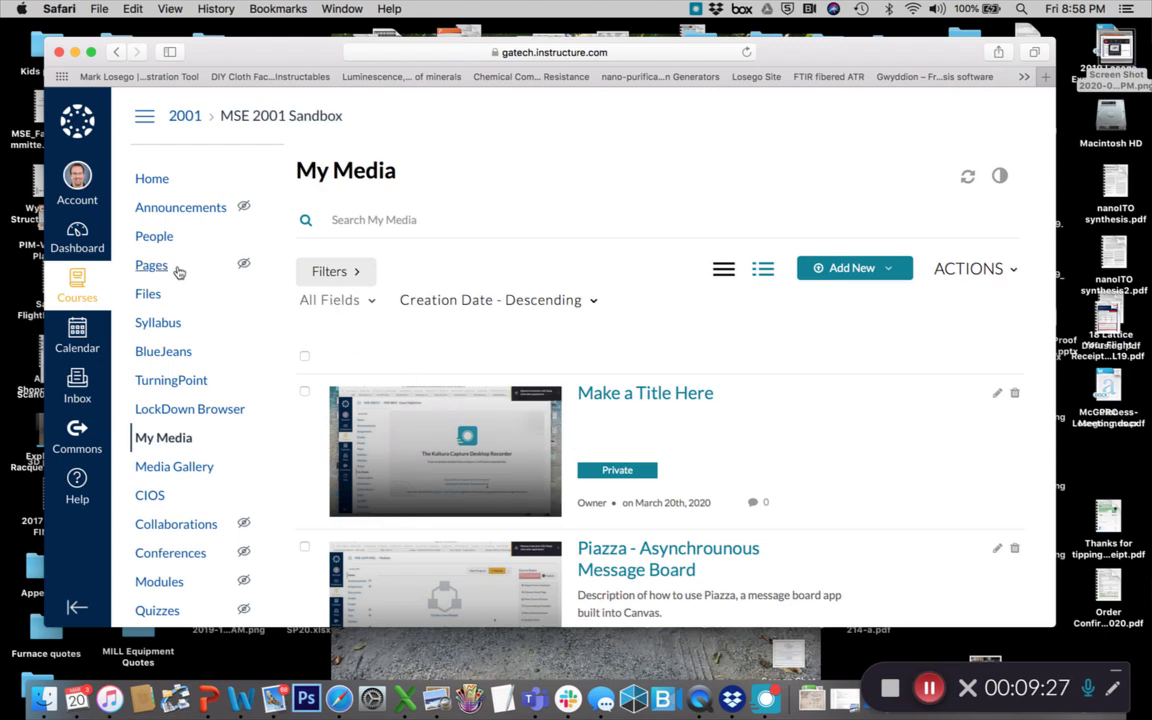
click(150, 179)
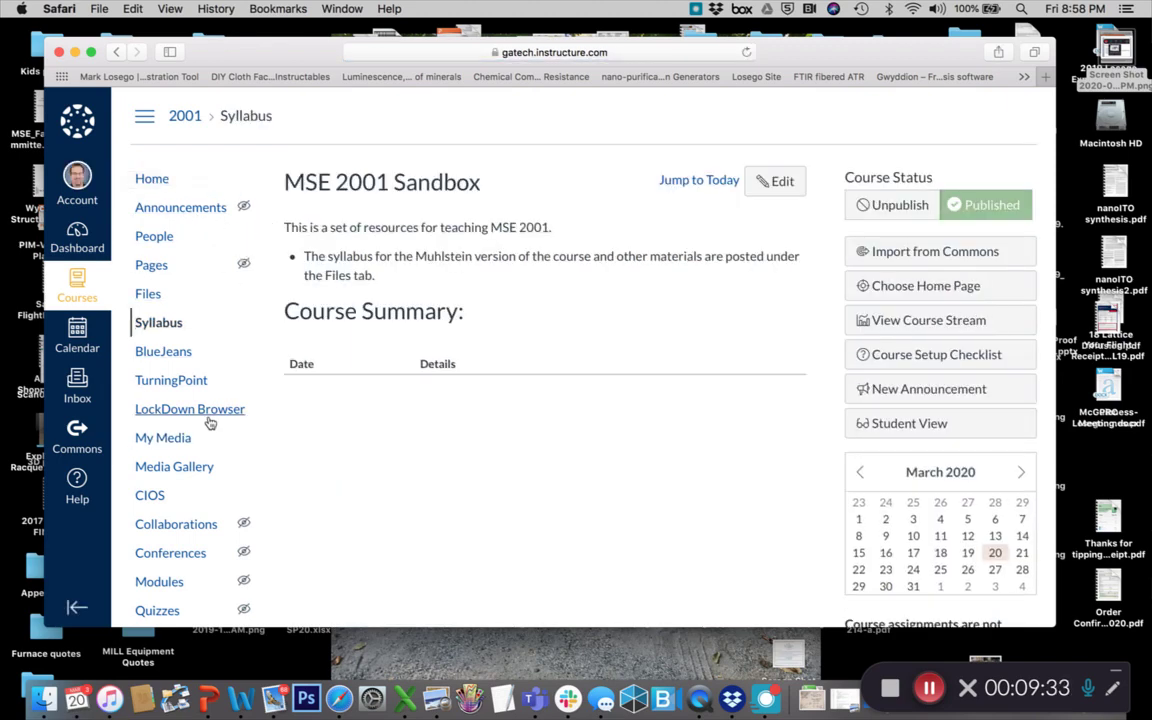
scroll(206, 436, down, 2)
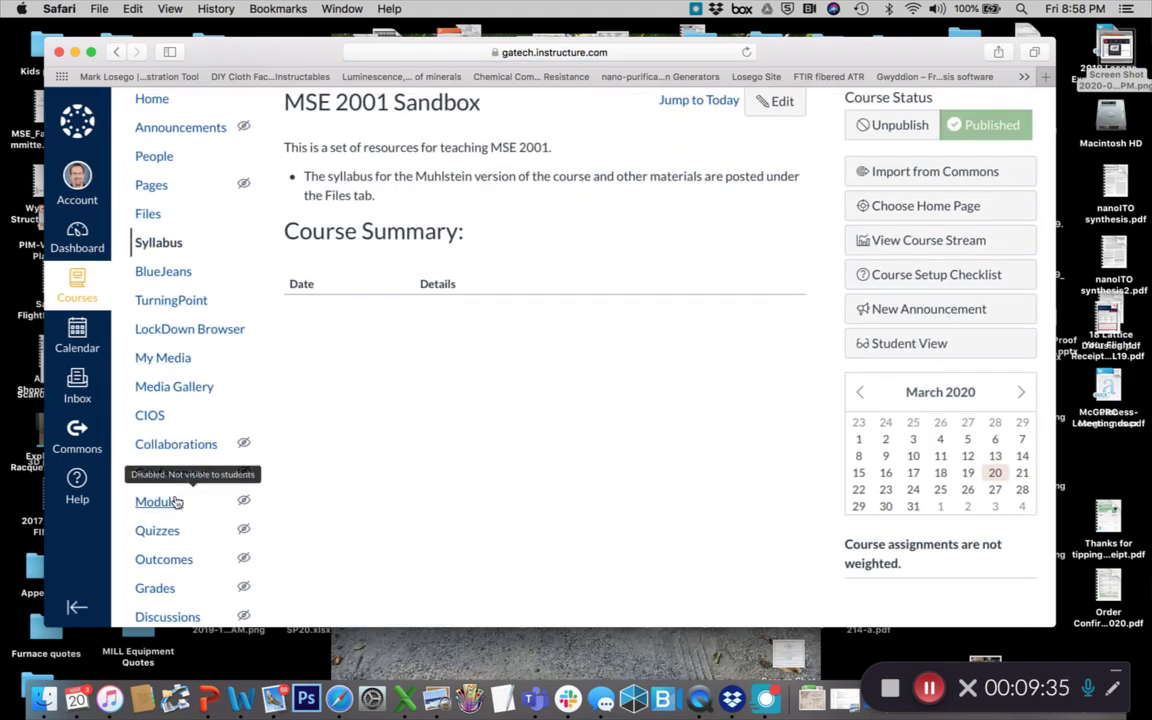
scroll(159, 210, up, 2)
click(155, 181)
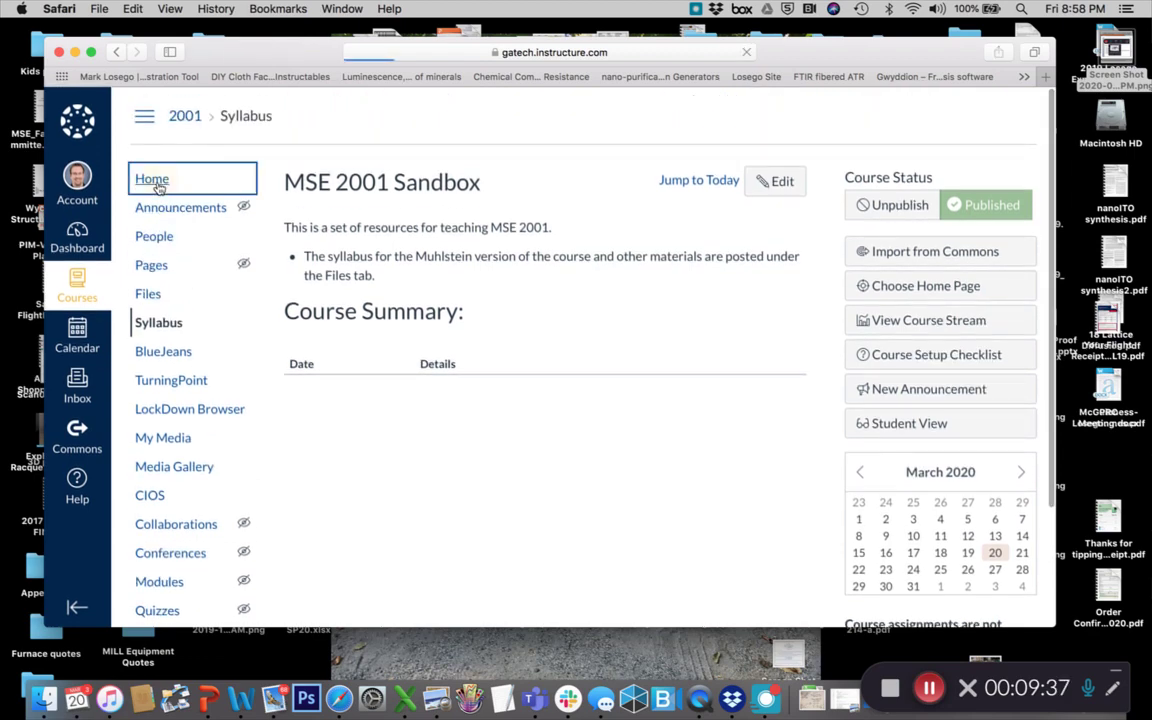
scroll(168, 360, down, 1)
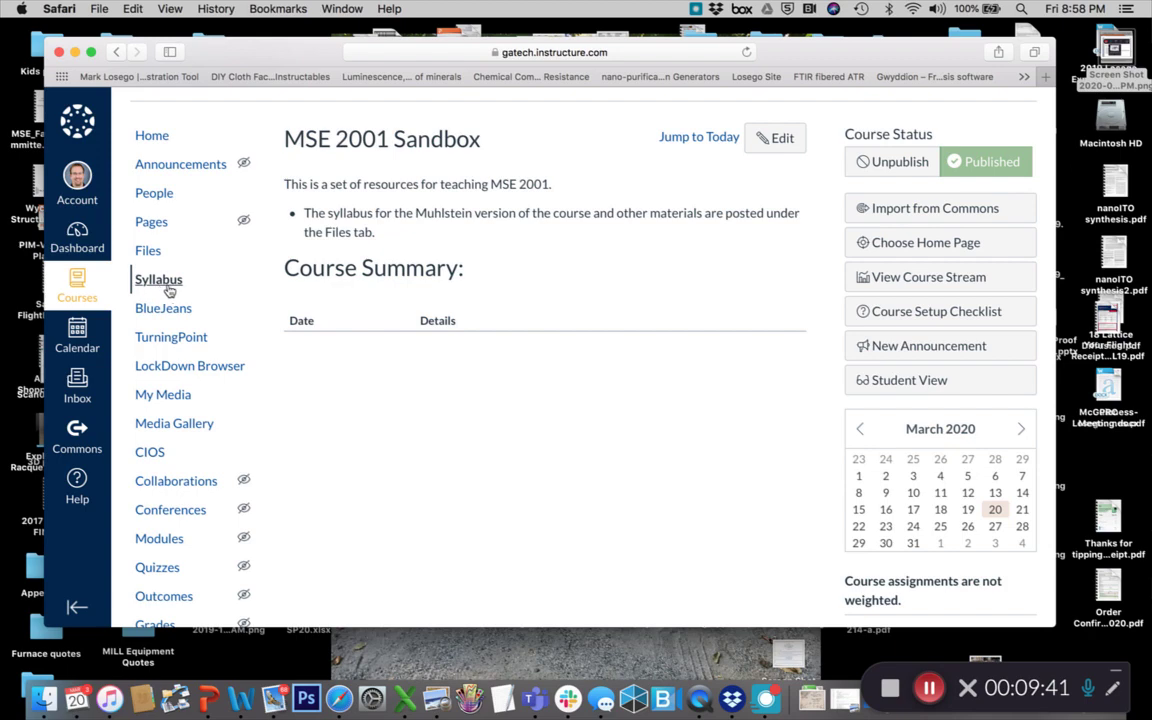
scroll(305, 342, down, 1)
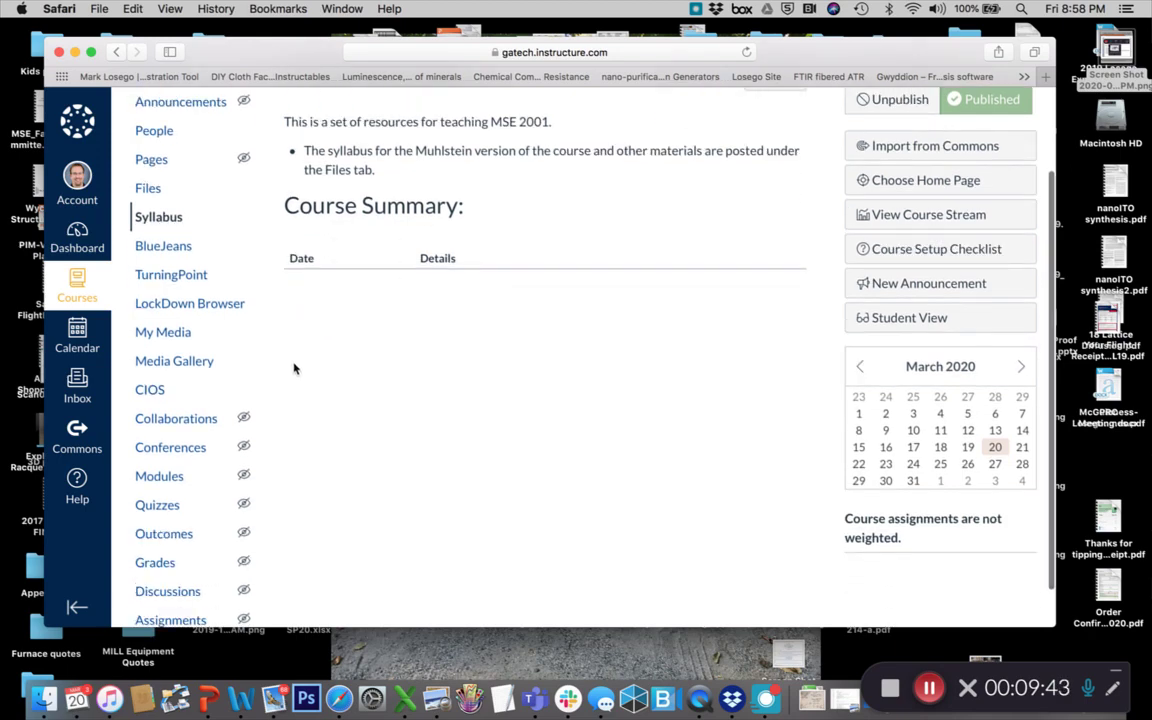
click(159, 477)
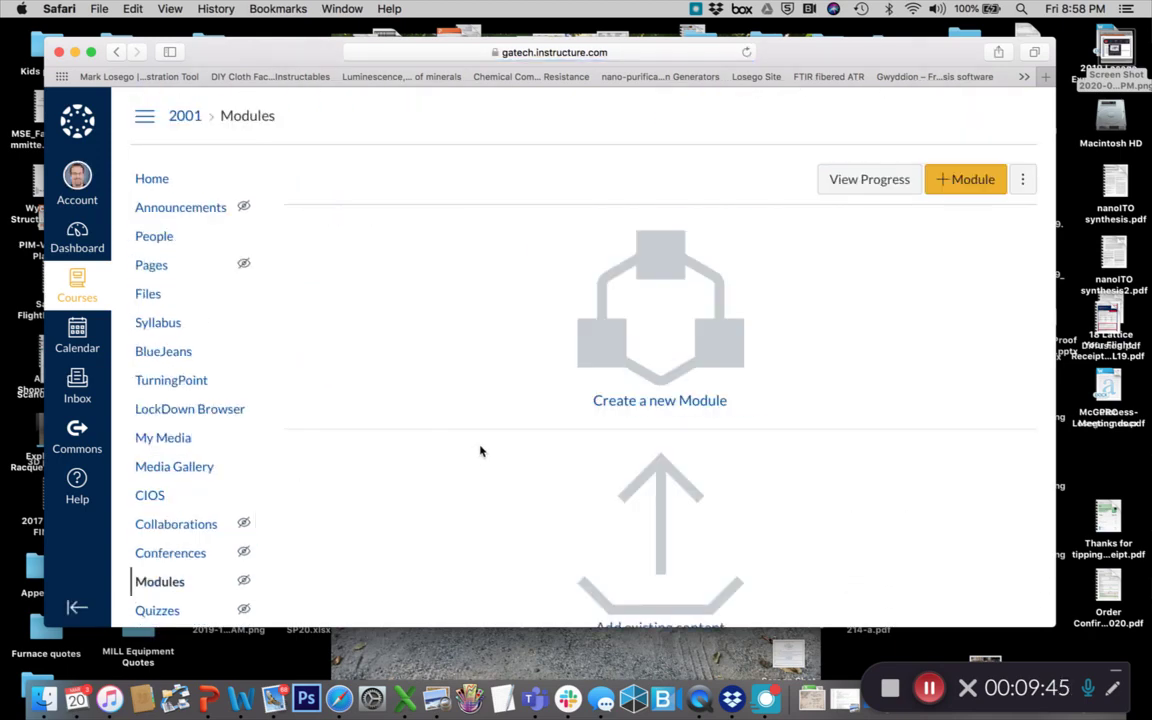
Create a module named "Lectures" in the course and publish it
click(690, 295)
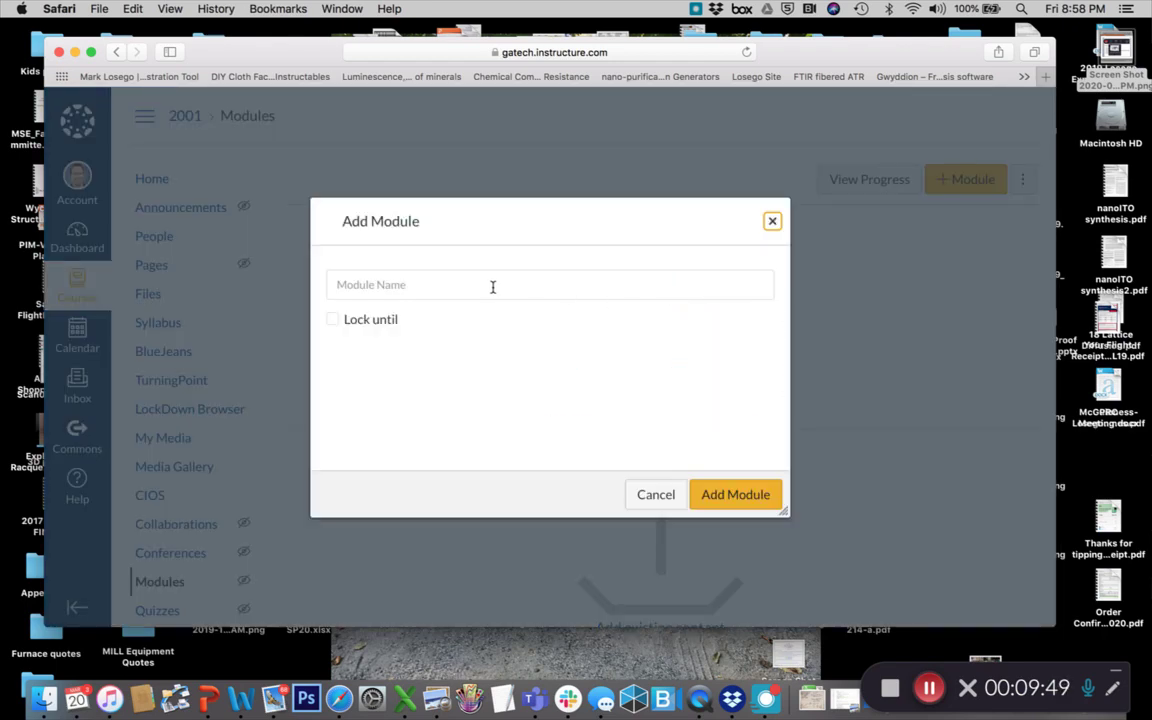
click(445, 288)
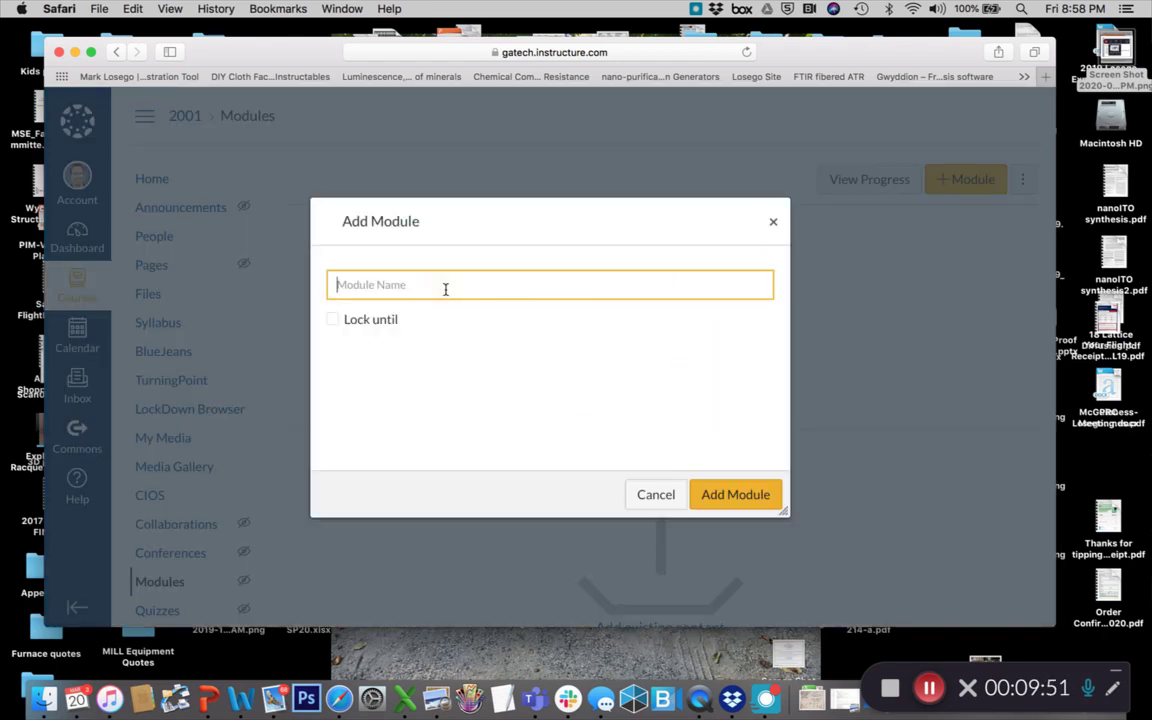
text(Lectures)
click(740, 495)
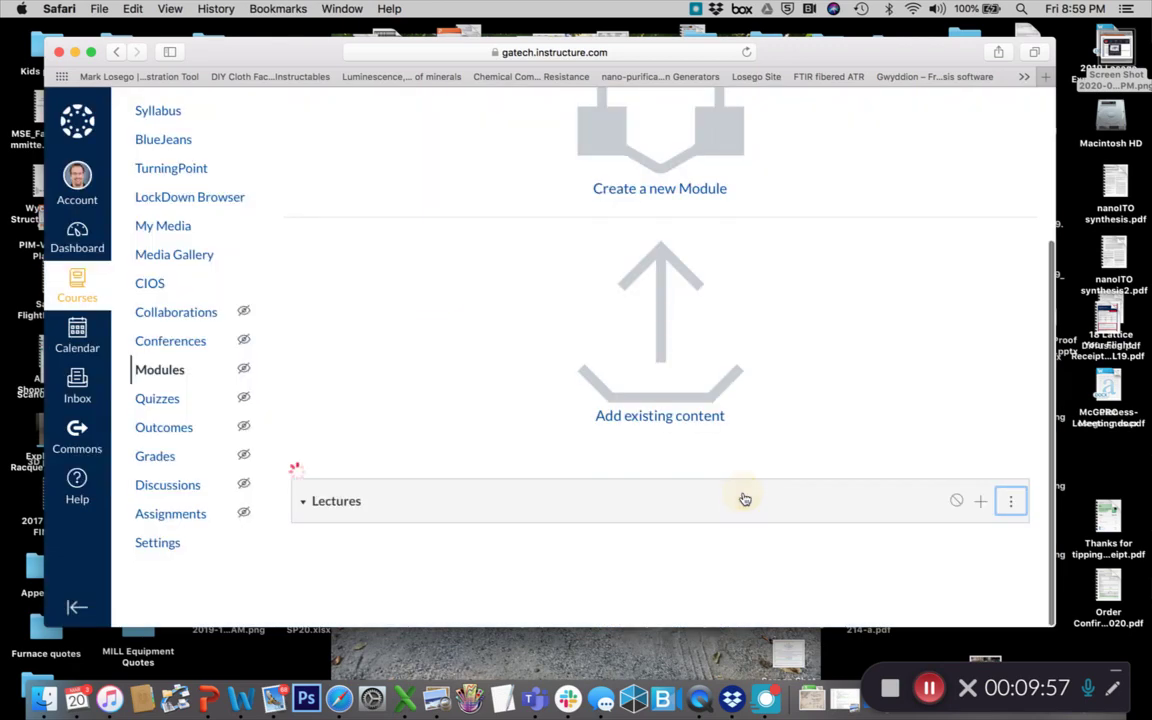
scroll(605, 311, up, 3)
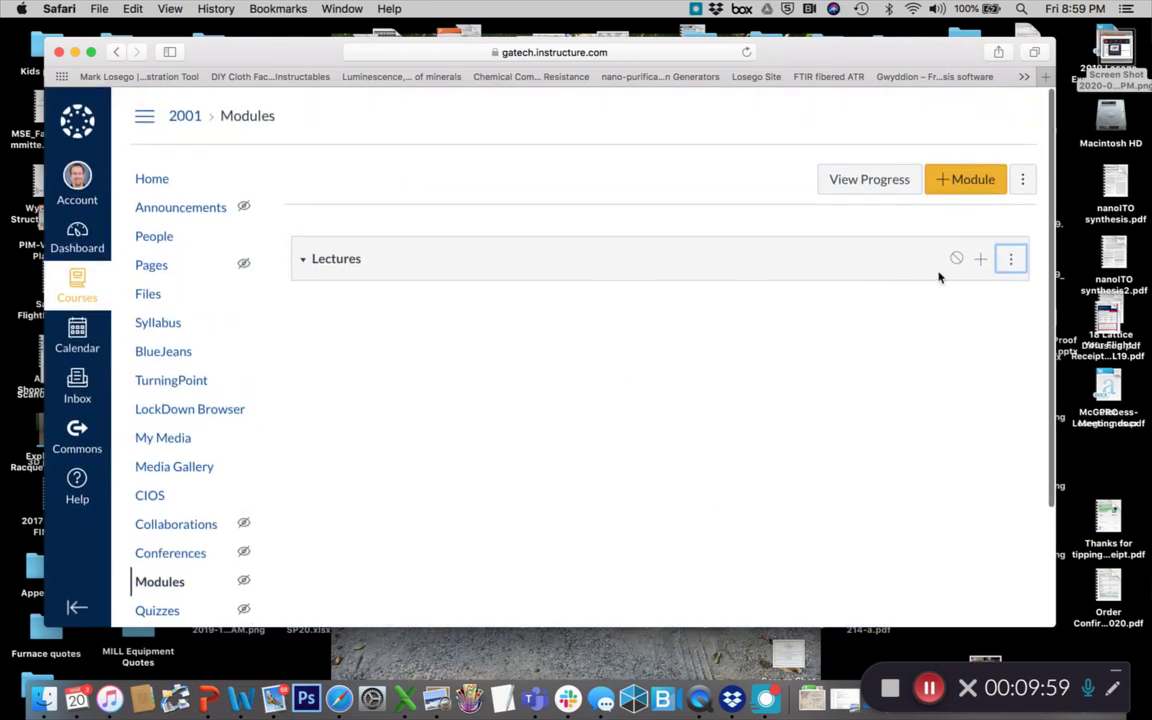
click(957, 259)
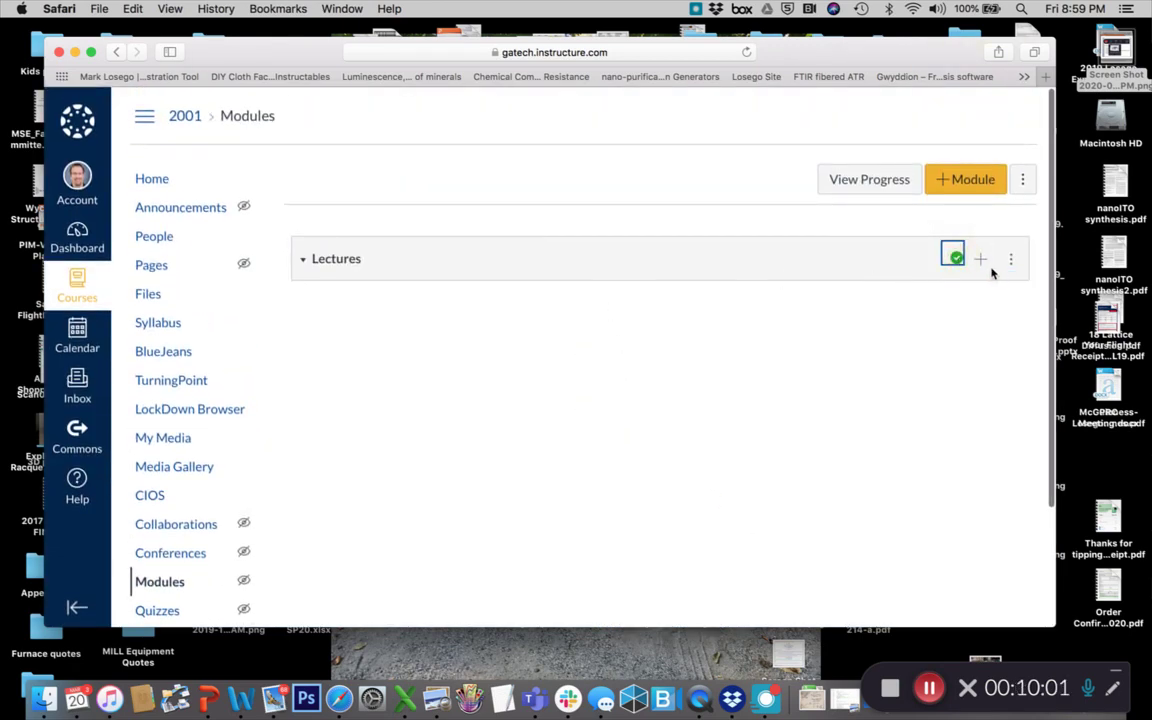
Add a new page named "Lecture for 3/20" to the Lectures module, dismissing the low-memory warning, and publish the page
click(981, 261)
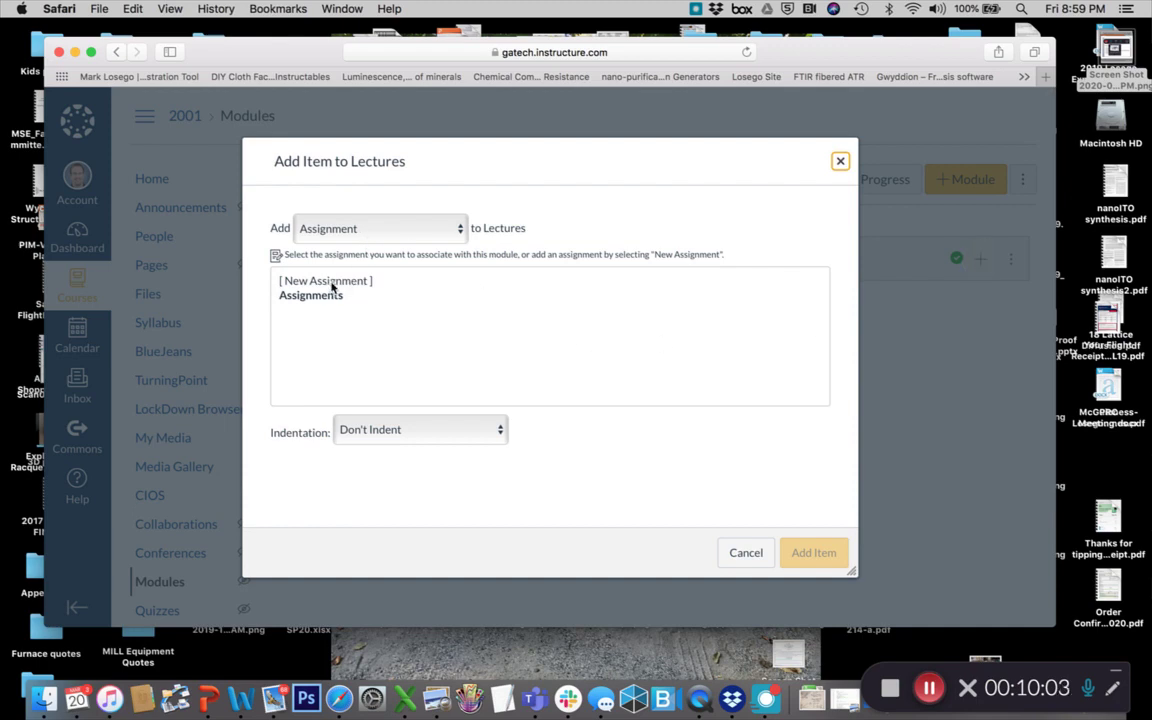
click(377, 230)
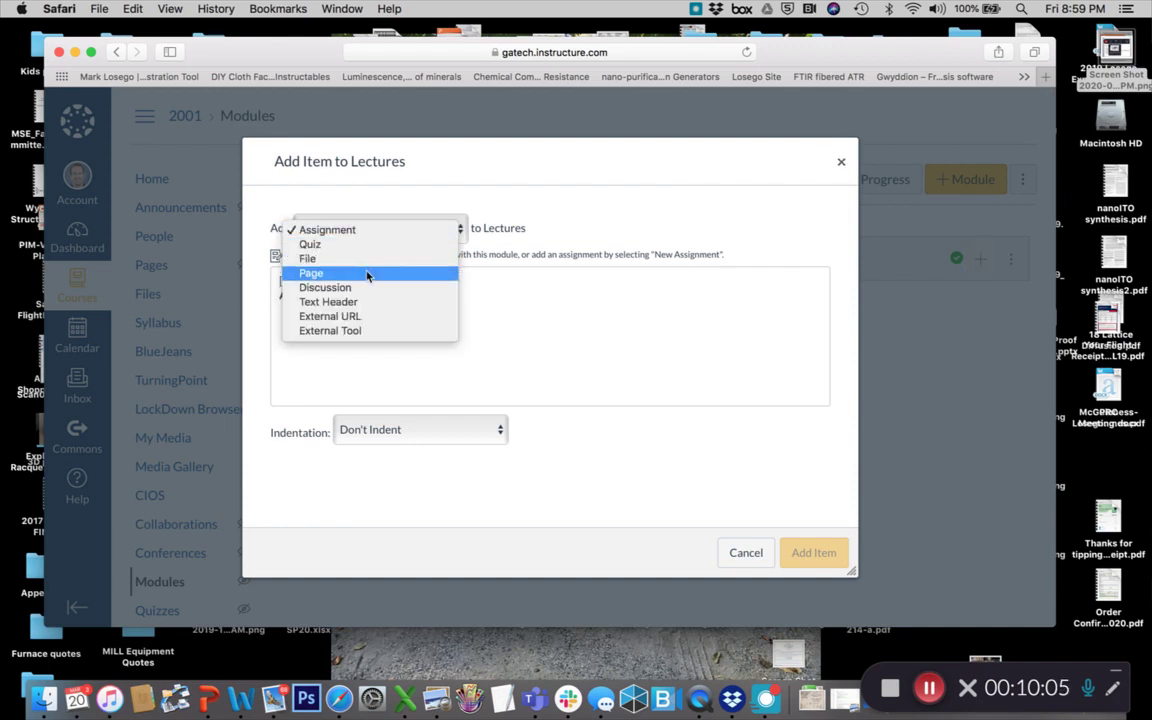
click(367, 276)
click(321, 284)
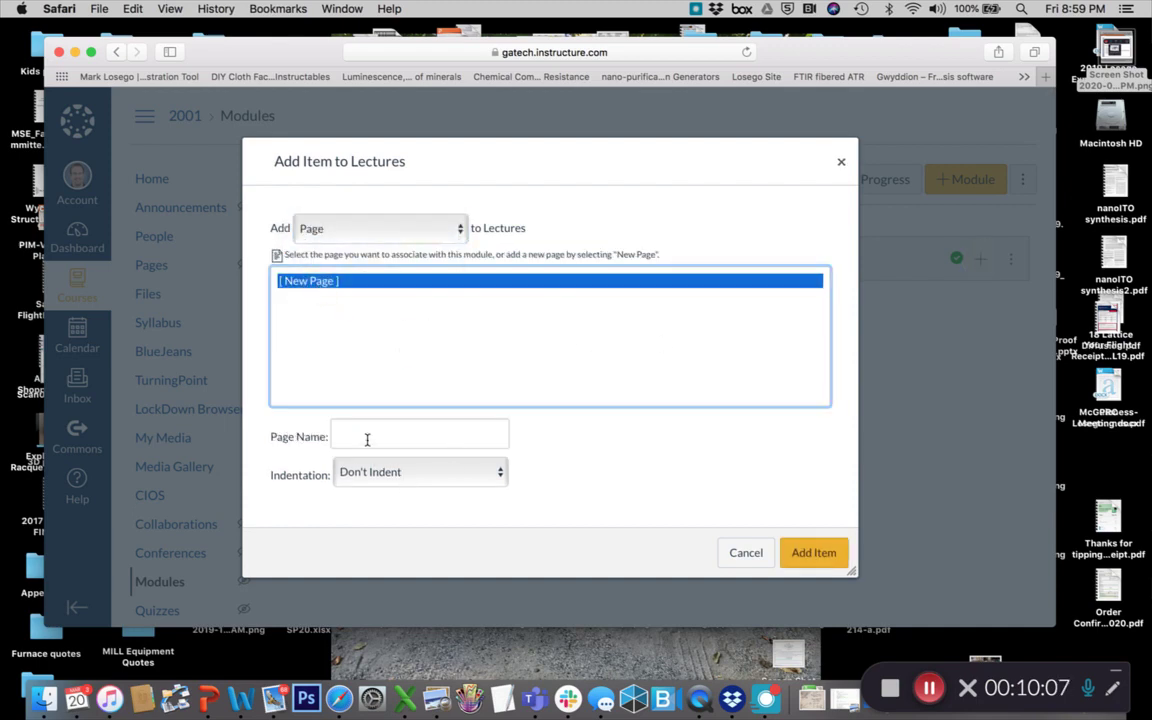
click(367, 438)
text(Lecture for 3/20)
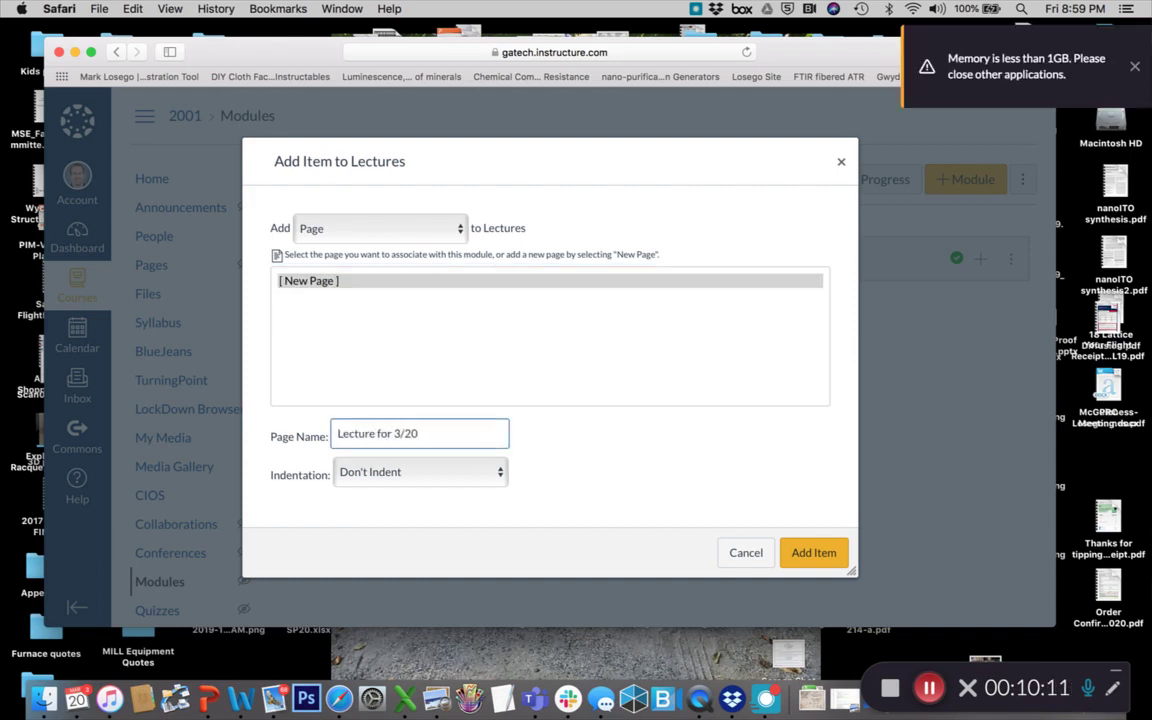
click(1022, 62)
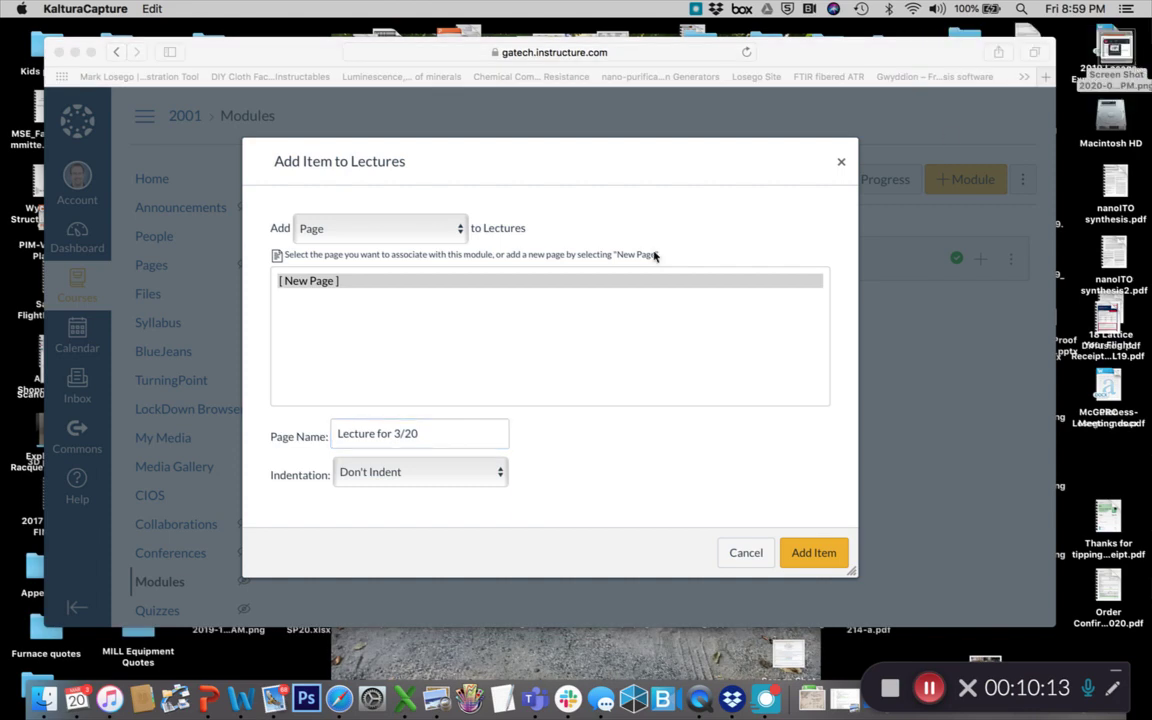
click(810, 556)
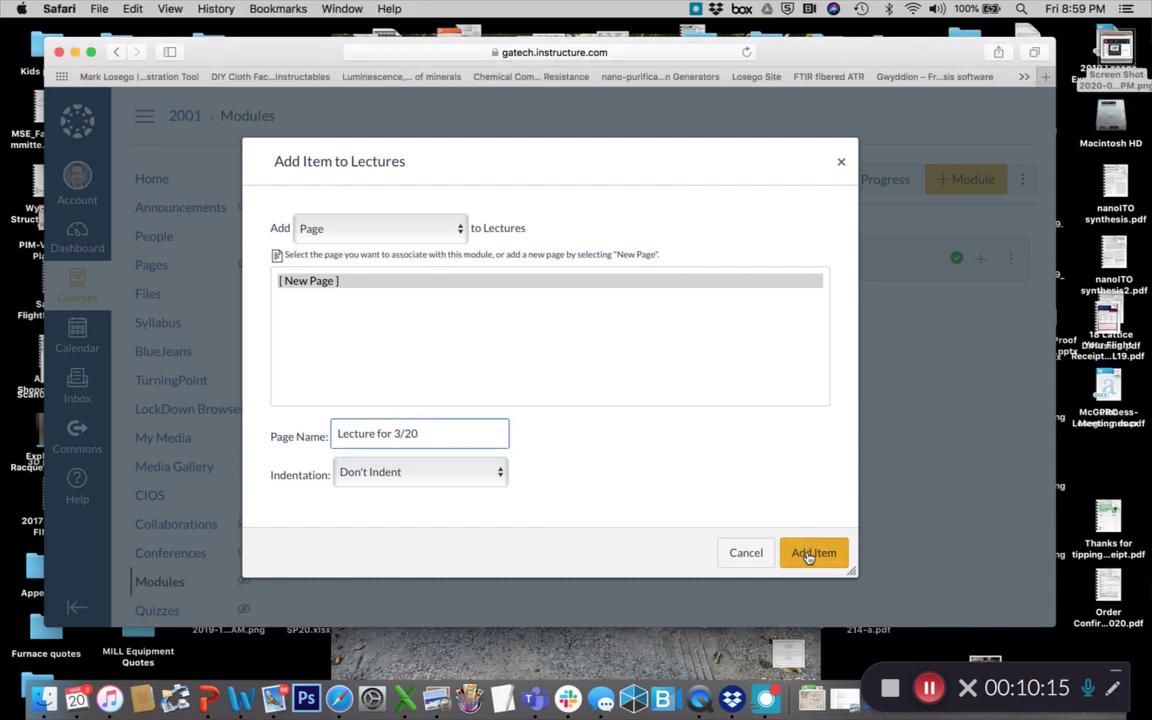
click(828, 555)
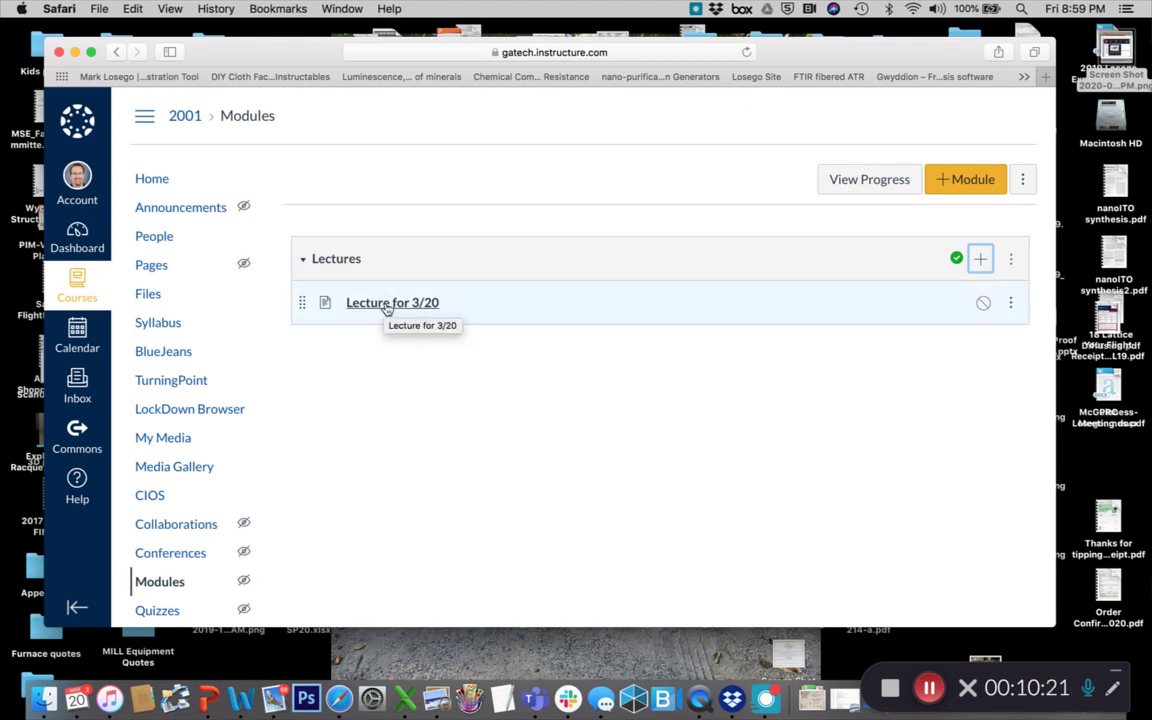
click(983, 304)
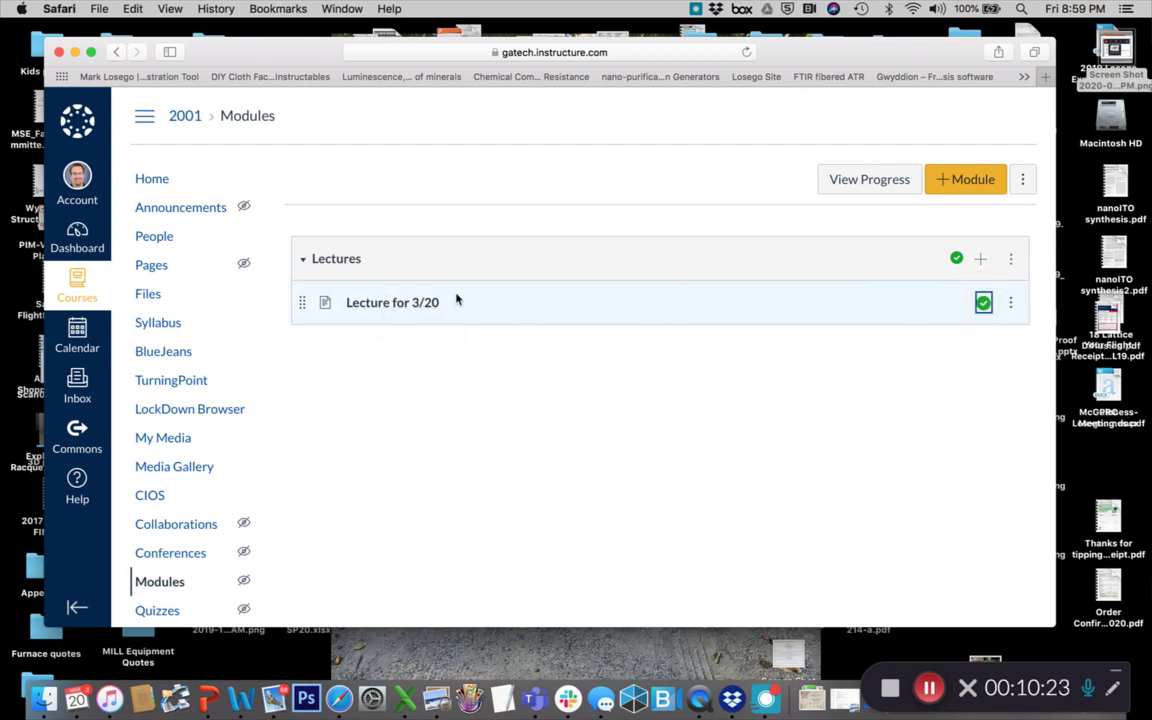
Open the "Lecture for 3/20" page for editing and embed the "Make a Title Here" video from Kaltura Media
click(382, 306)
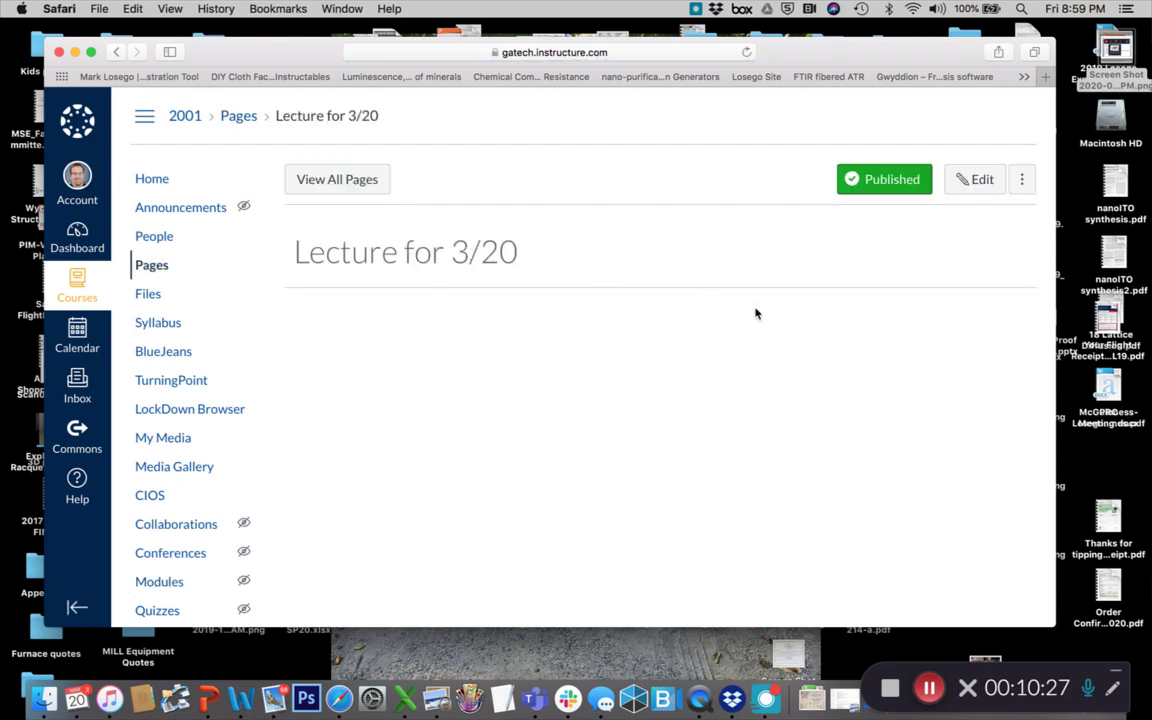
click(972, 179)
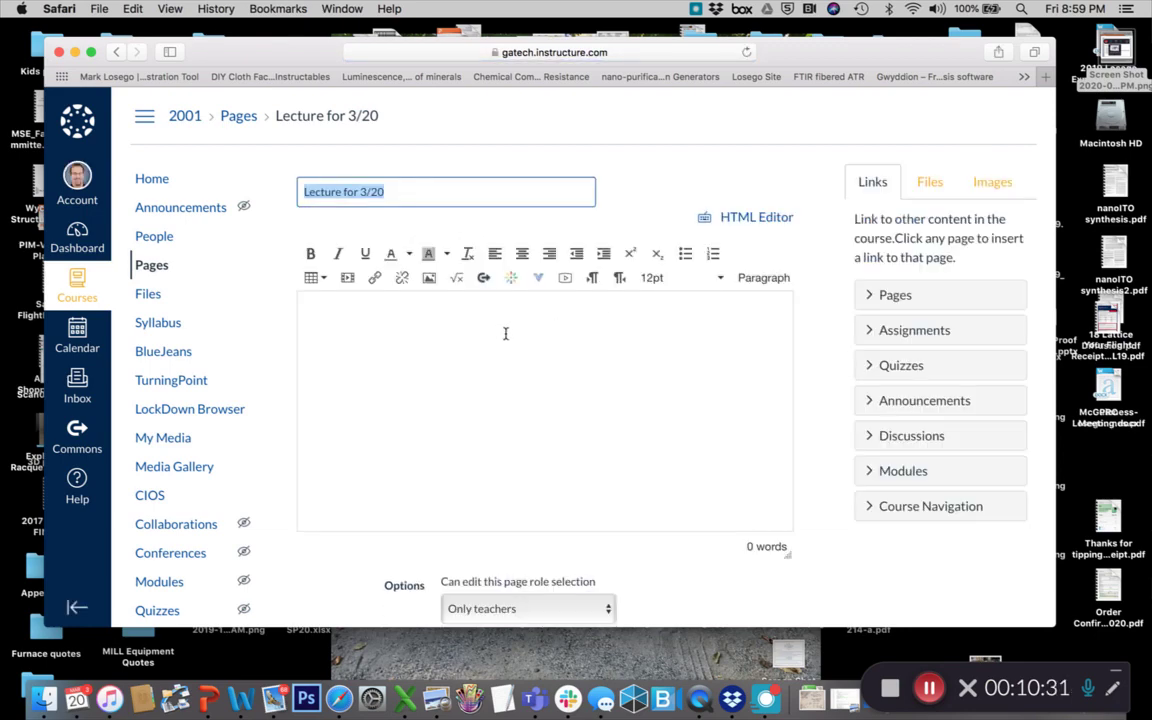
click(510, 283)
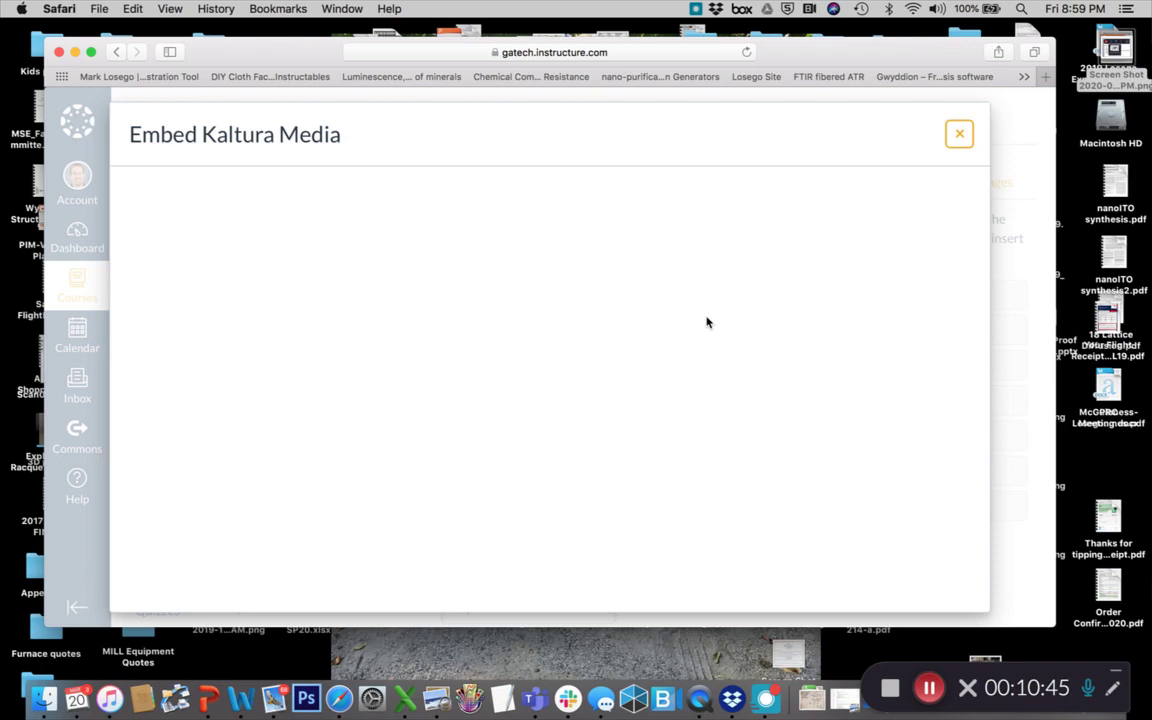
scroll(624, 347, down, 1)
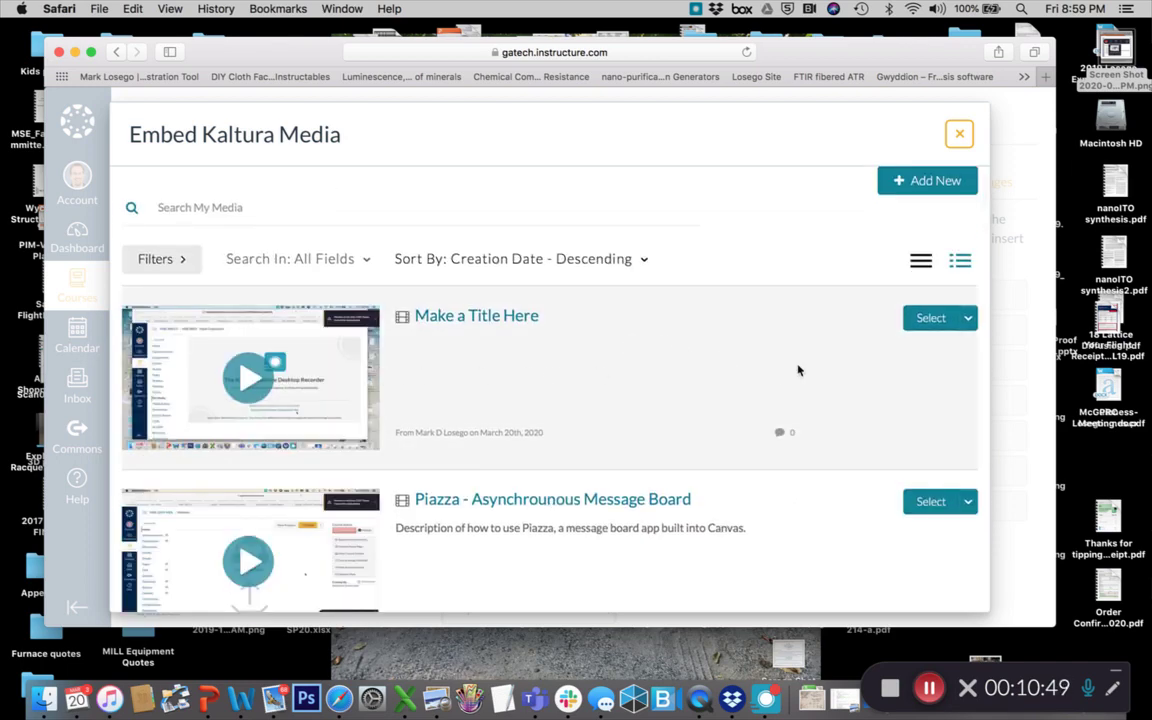
click(929, 318)
click(935, 319)
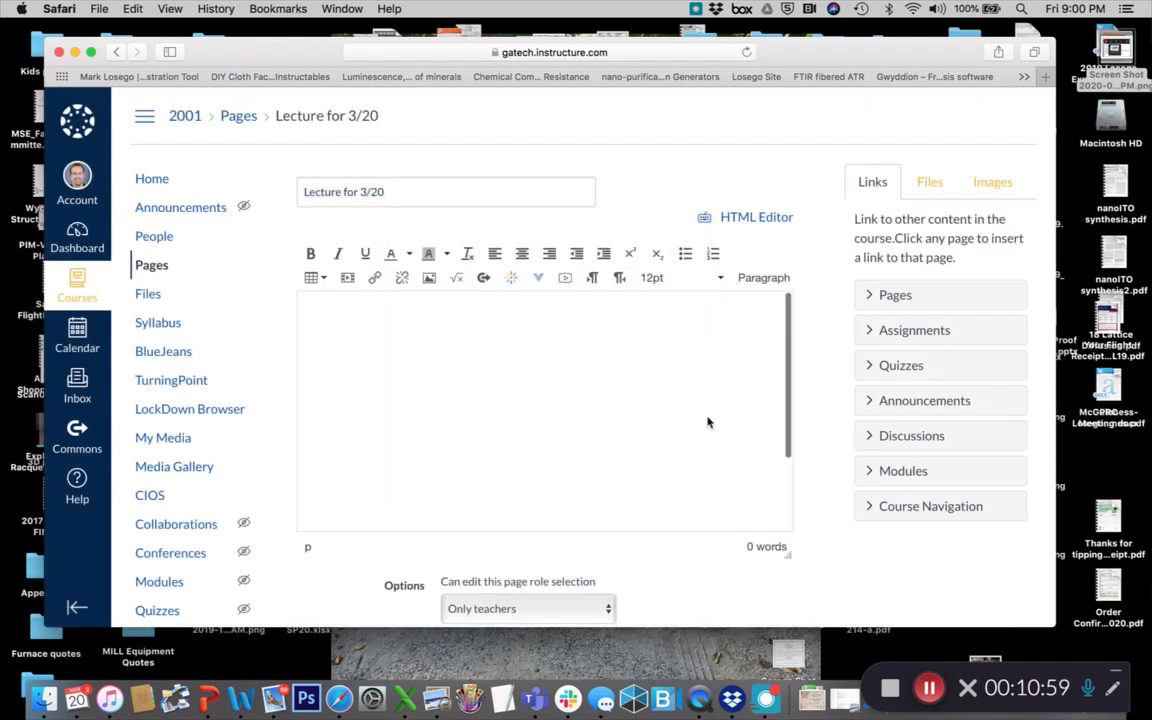
Check the embedded video in the page editor and save the page
scroll(709, 420, down, 3)
scroll(709, 420, up, 3)
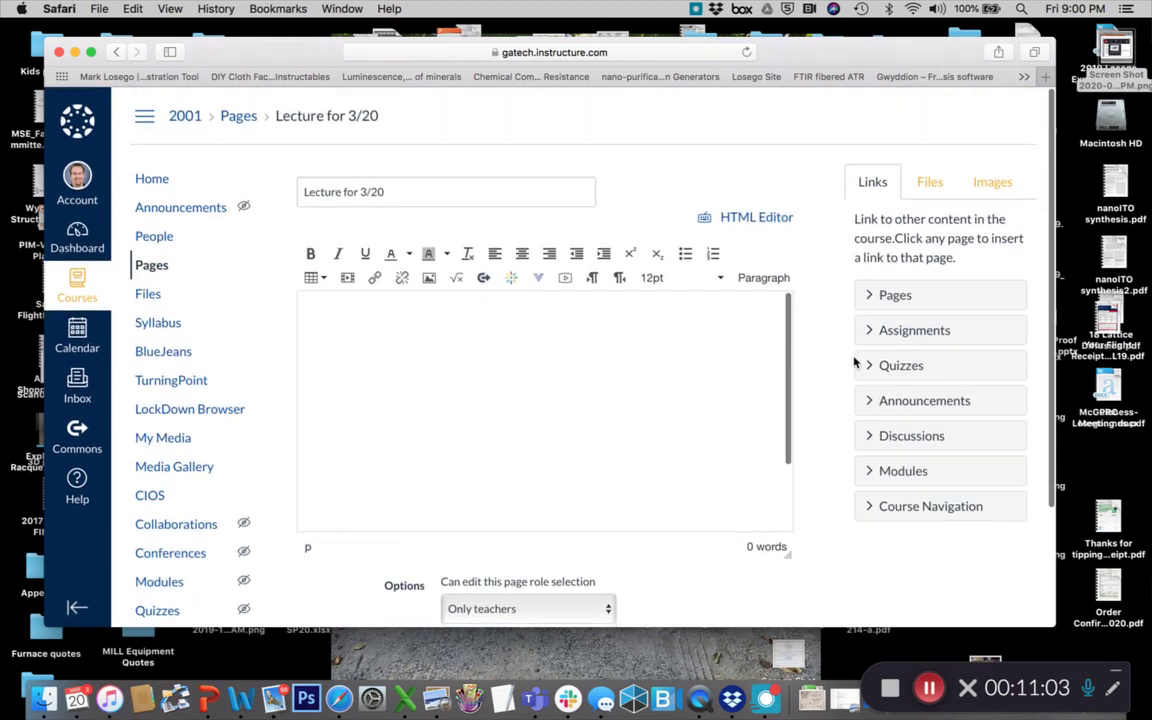
click(736, 363)
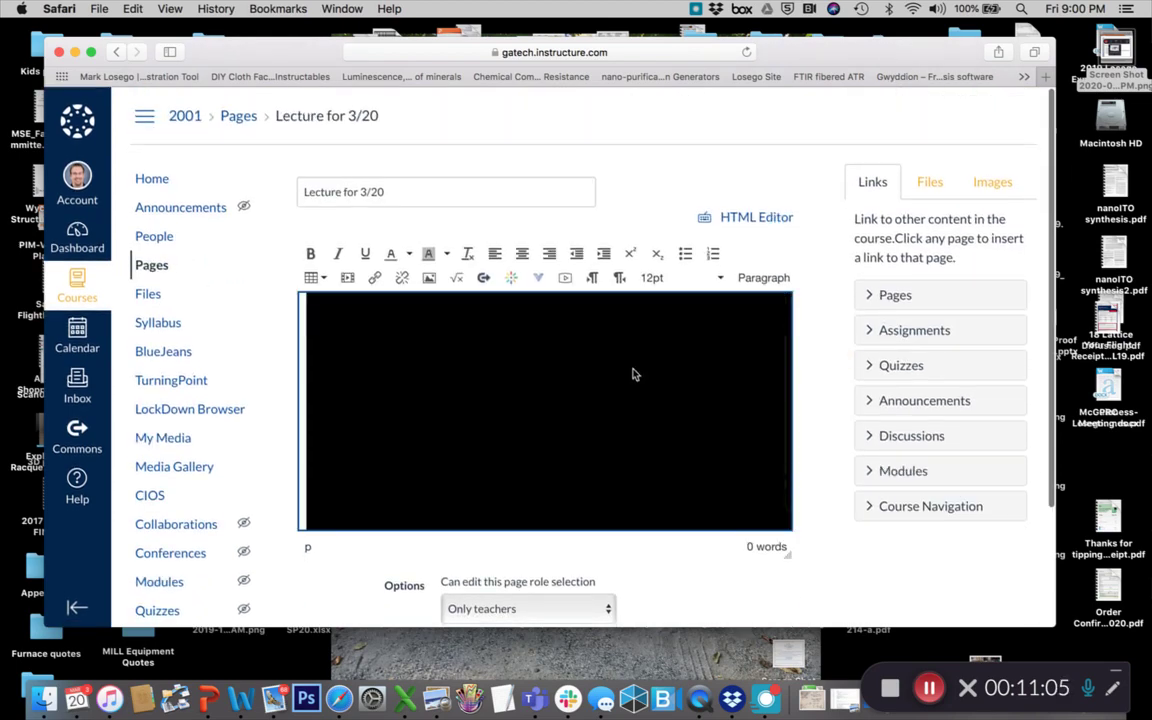
scroll(816, 437, down, 2)
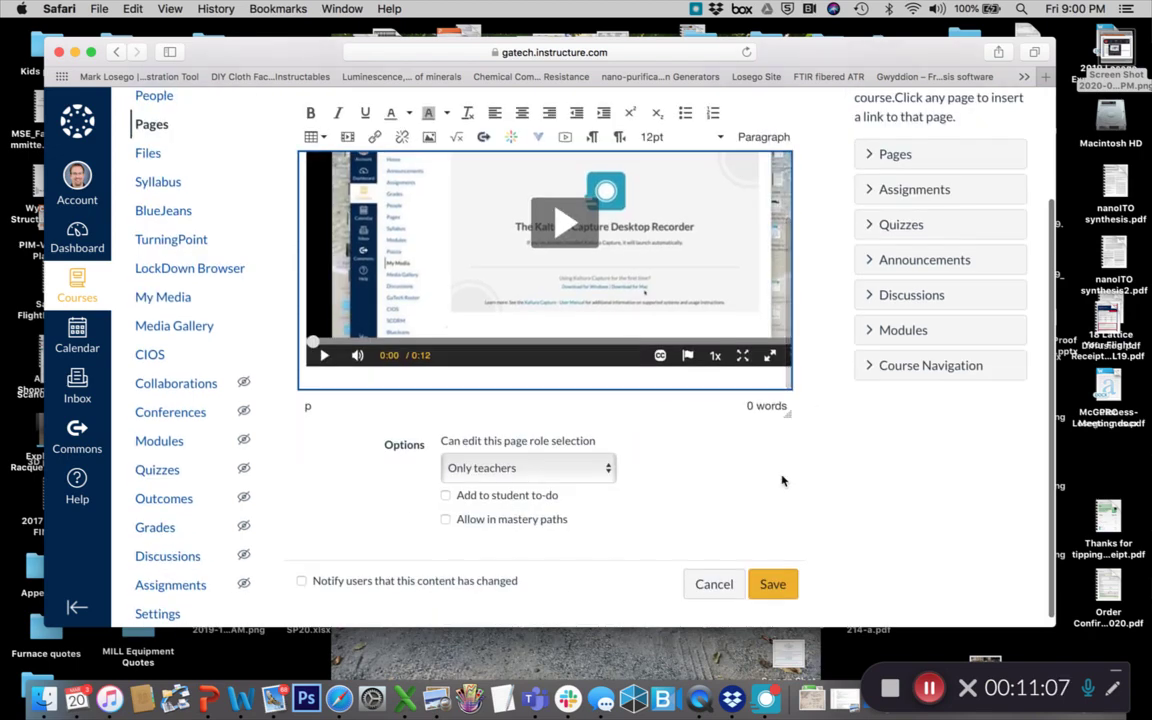
click(772, 590)
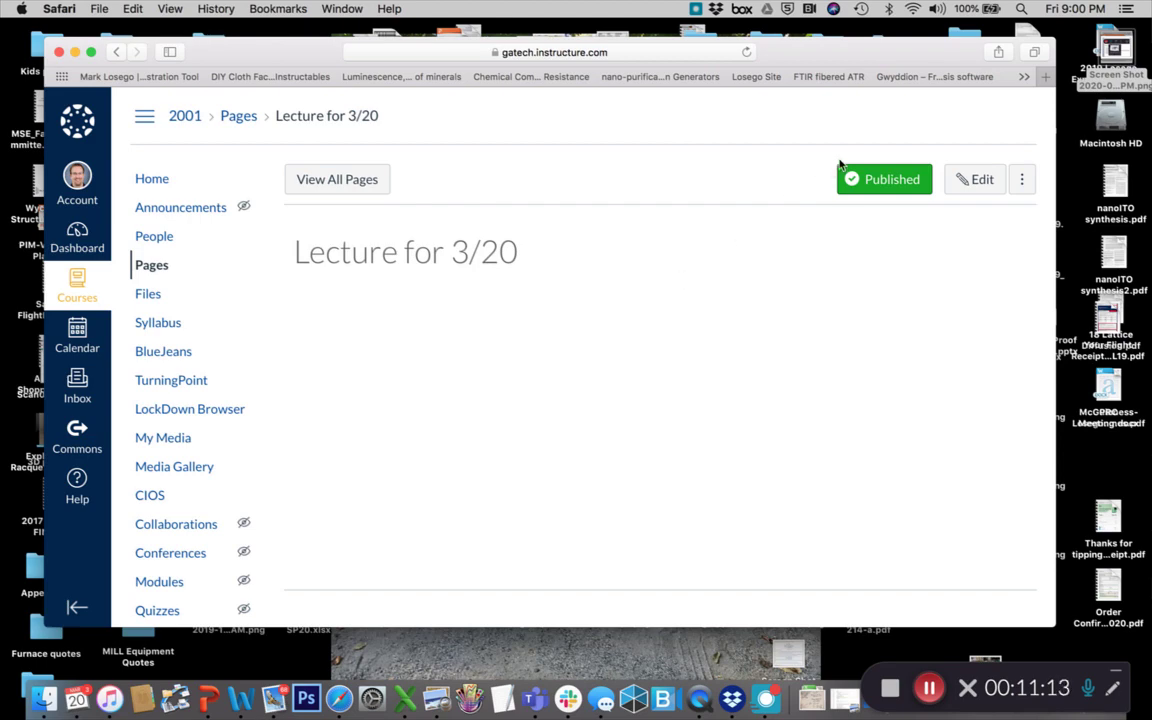
Play the embedded video on the saved lecture page briefly, pause it and rewind it to the start
scroll(612, 314, down, 3)
scroll(612, 314, up, 3)
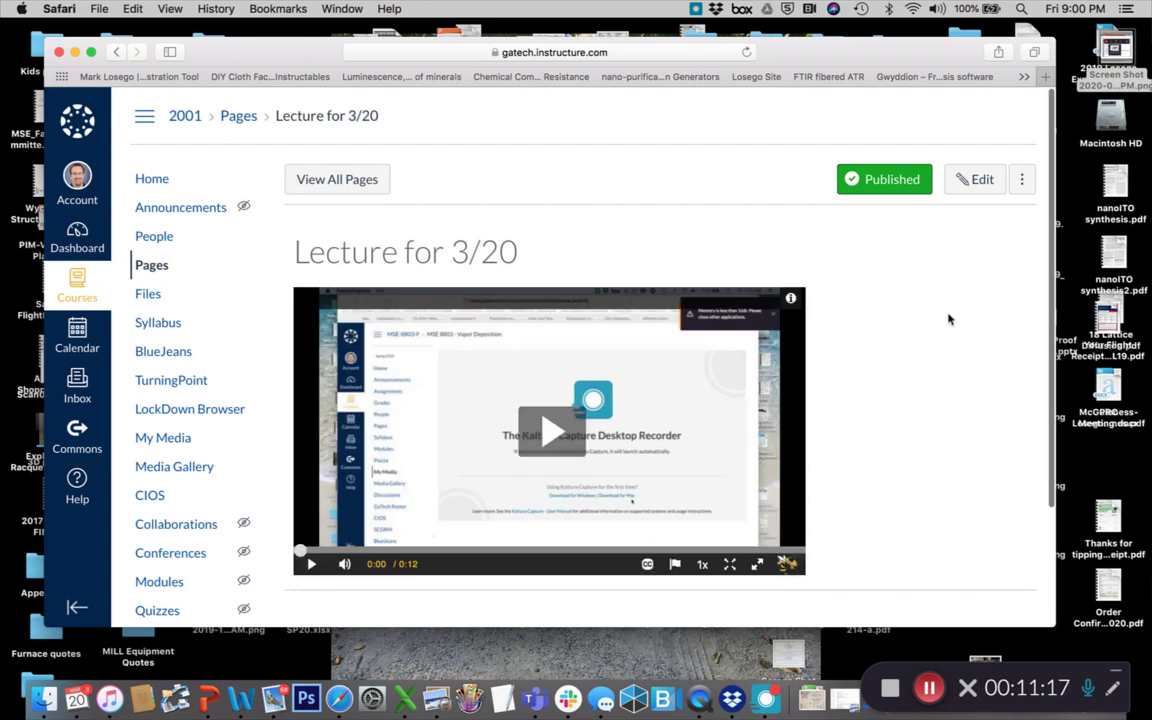
scroll(740, 383, down, 2)
click(549, 356)
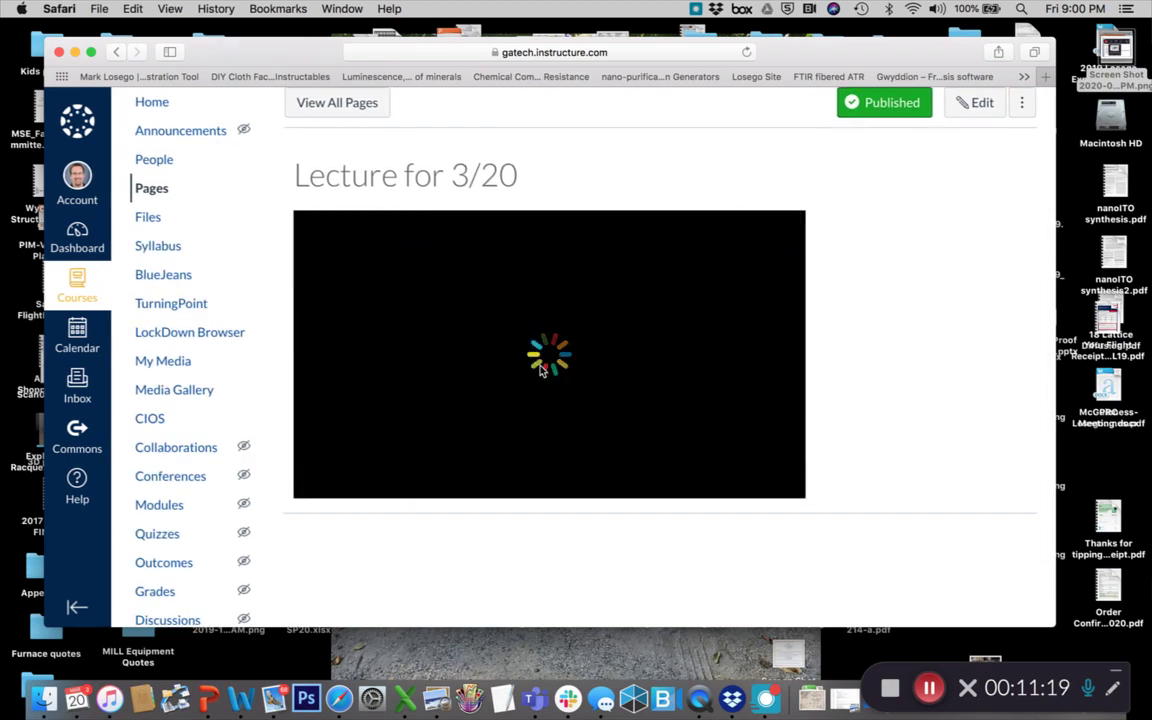
click(316, 490)
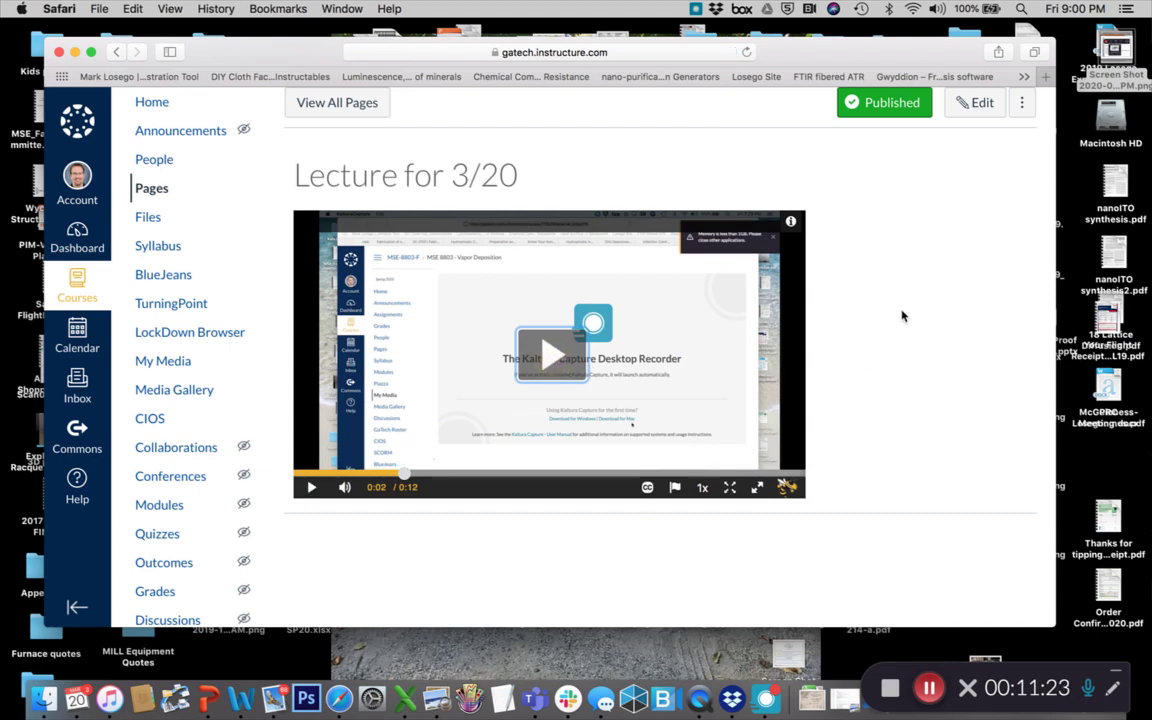
scroll(902, 316, up, 2)
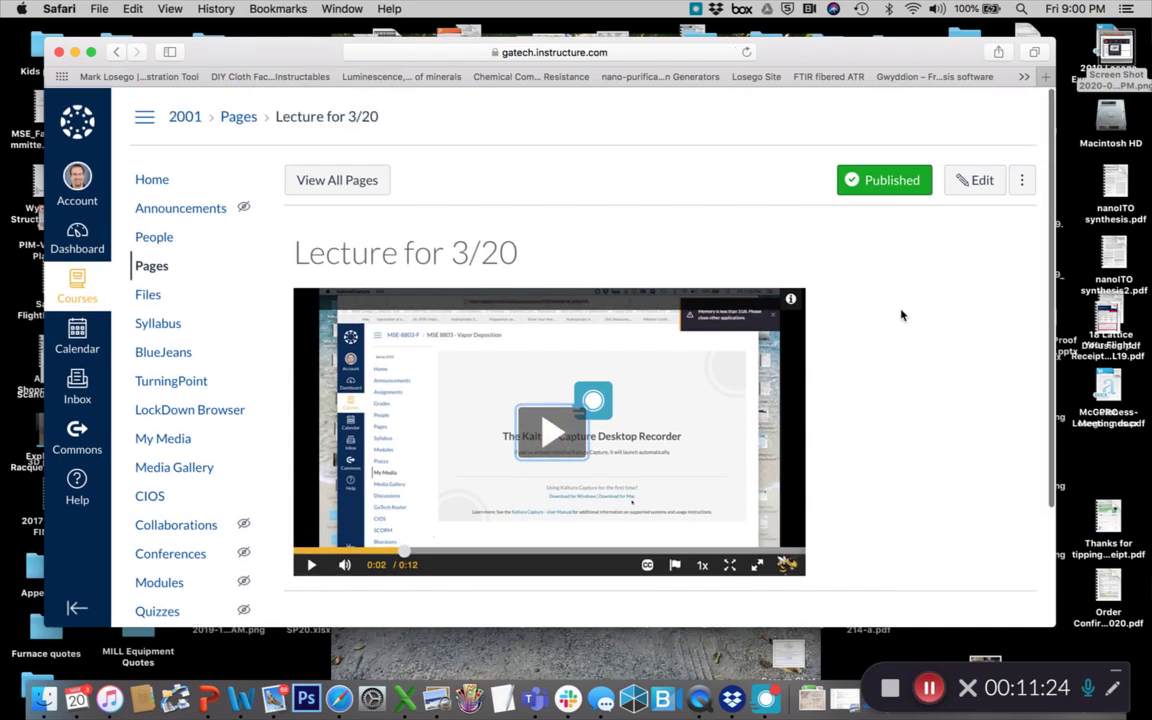
click(297, 551)
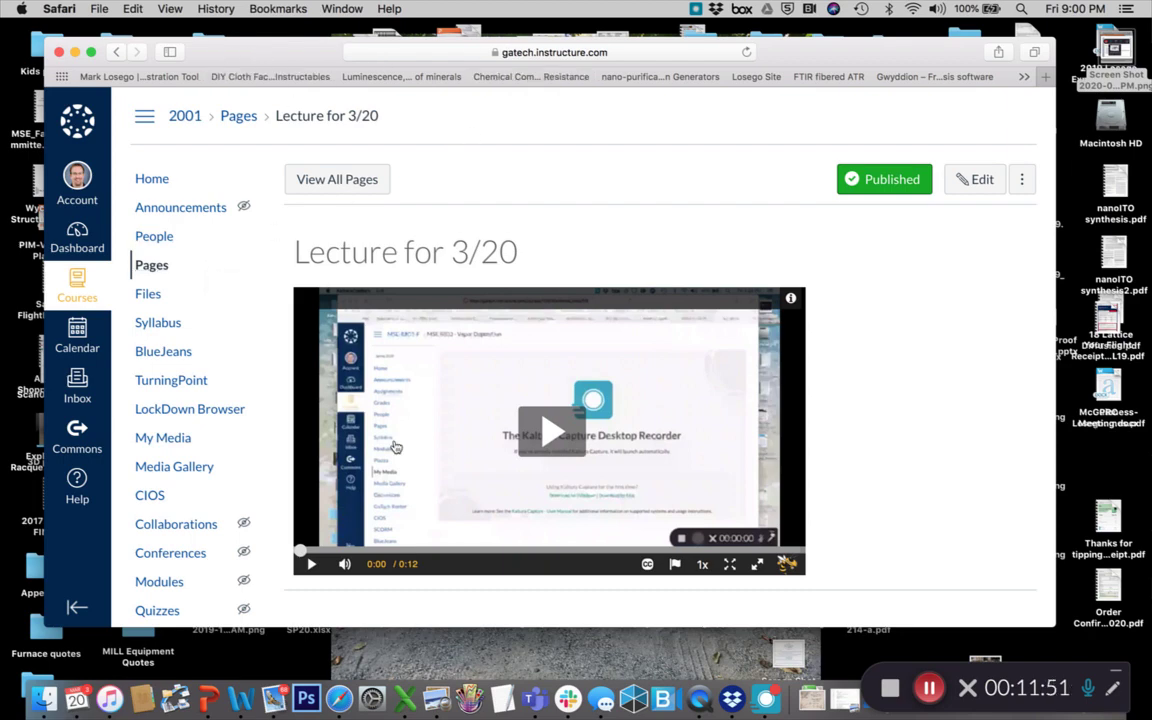
Switch to the Super Simple Lecture presentation in PowerPoint and show slide 9, "Recommendation for Delivery"
click(208, 698)
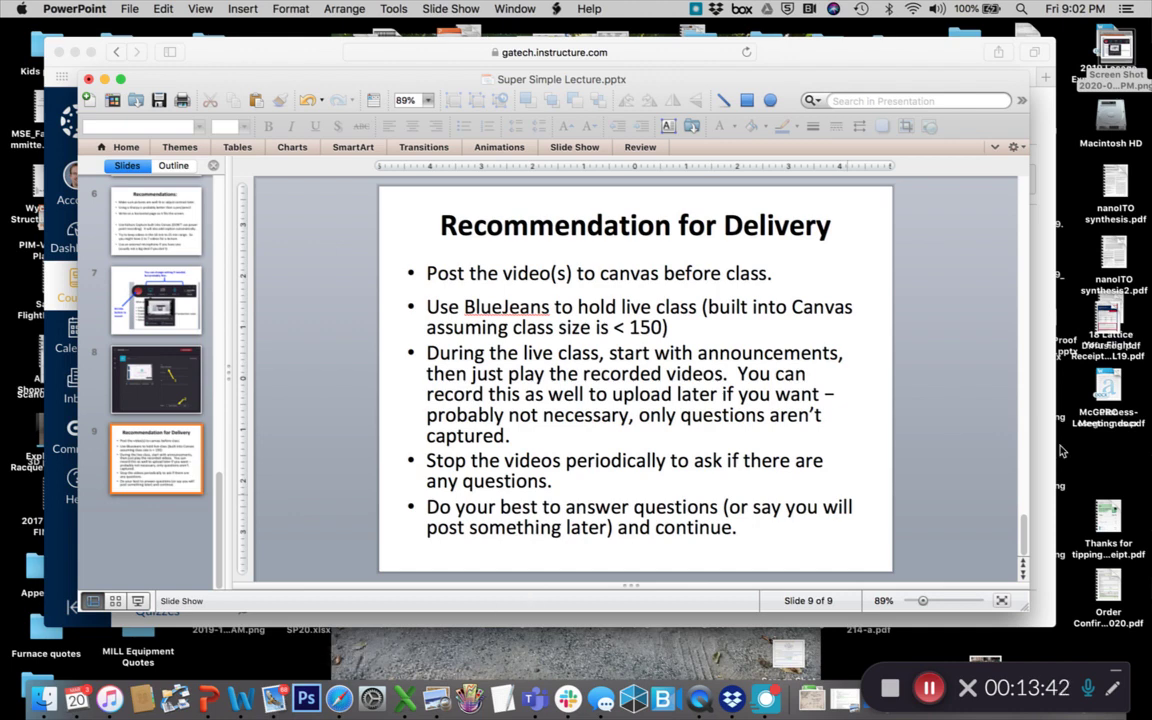
Switch to the Canvas course in Safari, open its BlueJeans section and look over the meeting lists
click(1041, 393)
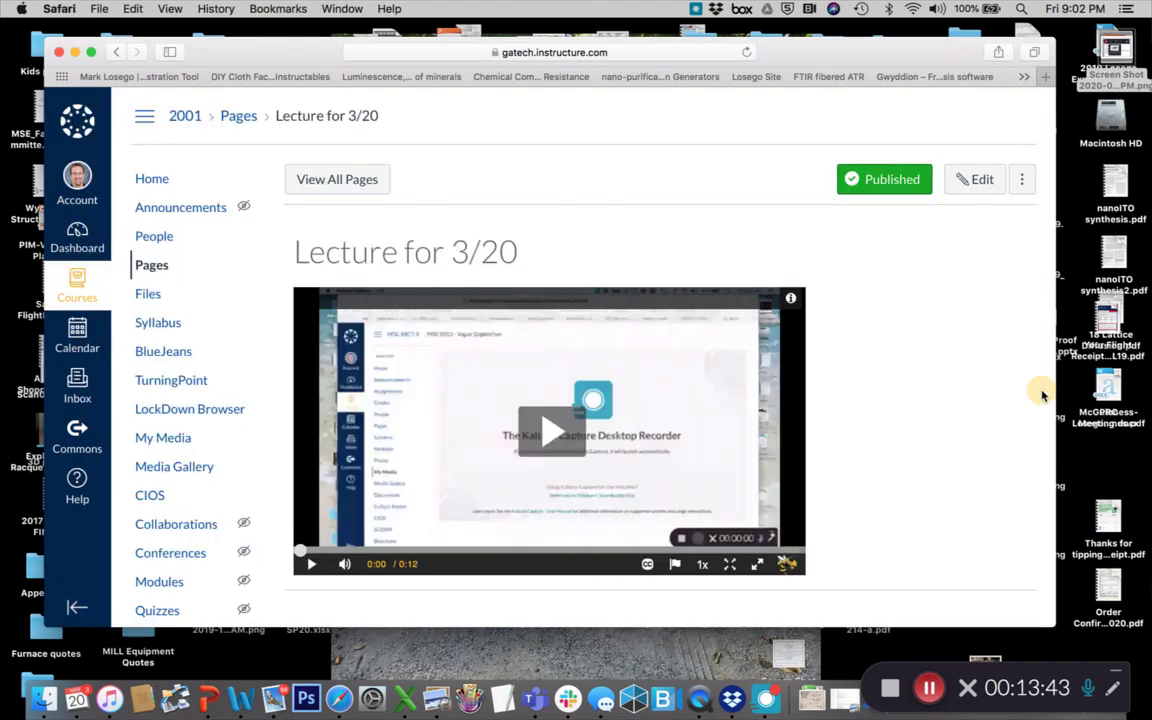
click(163, 352)
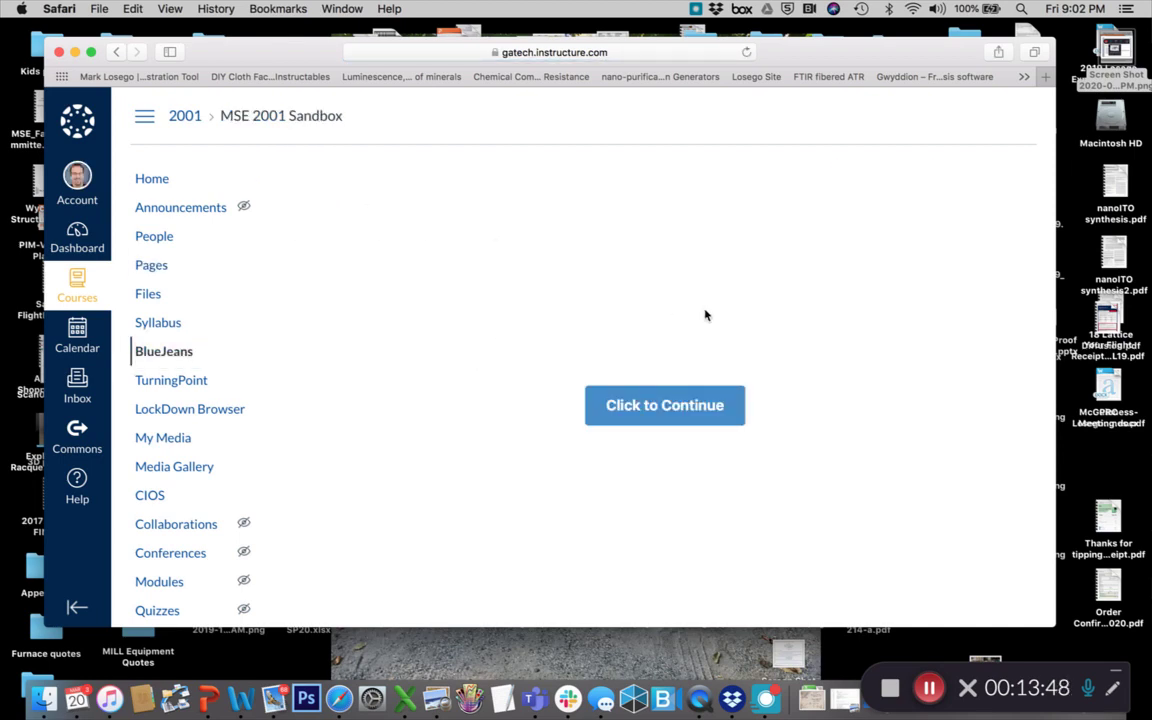
click(673, 404)
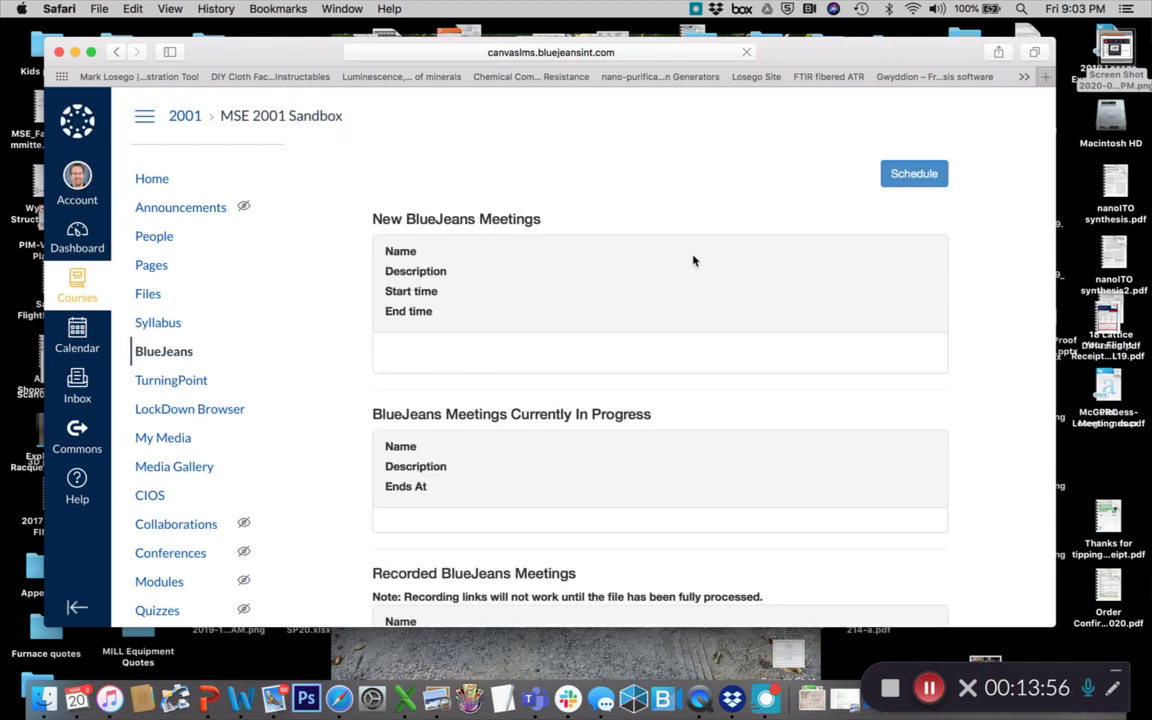
scroll(779, 207, down, 3)
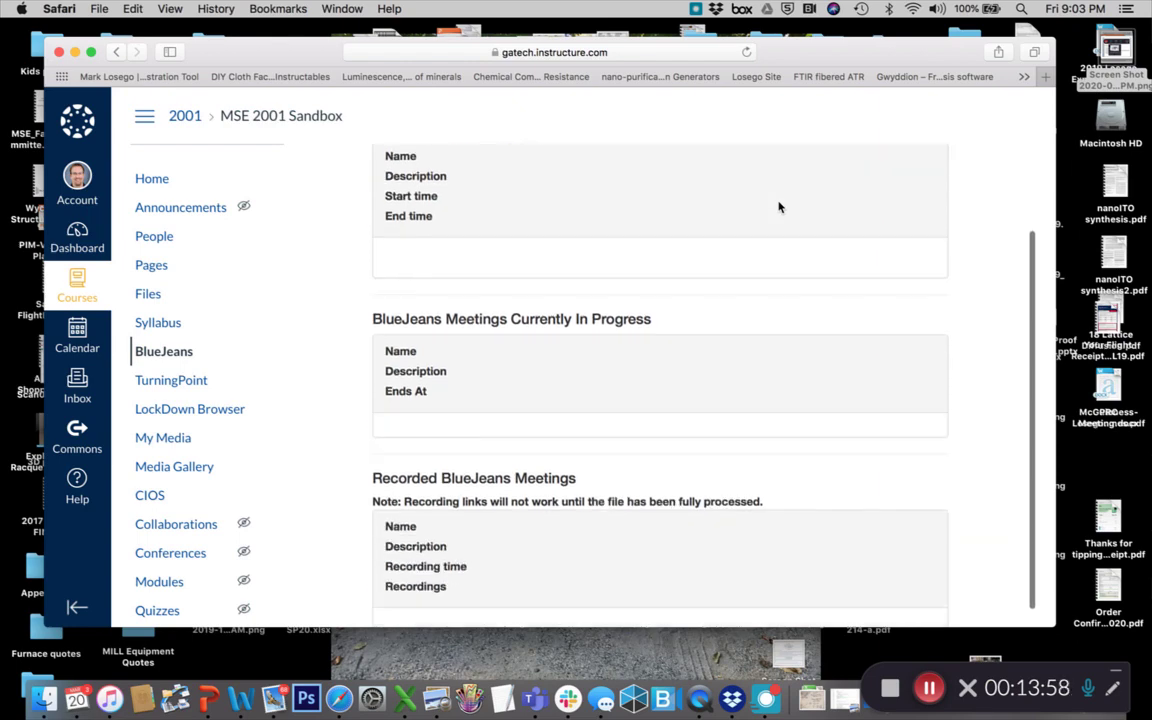
scroll(607, 249, up, 3)
Start scheduling a new BlueJeans conference titled "Class for 3/20" with the description "class"
click(912, 177)
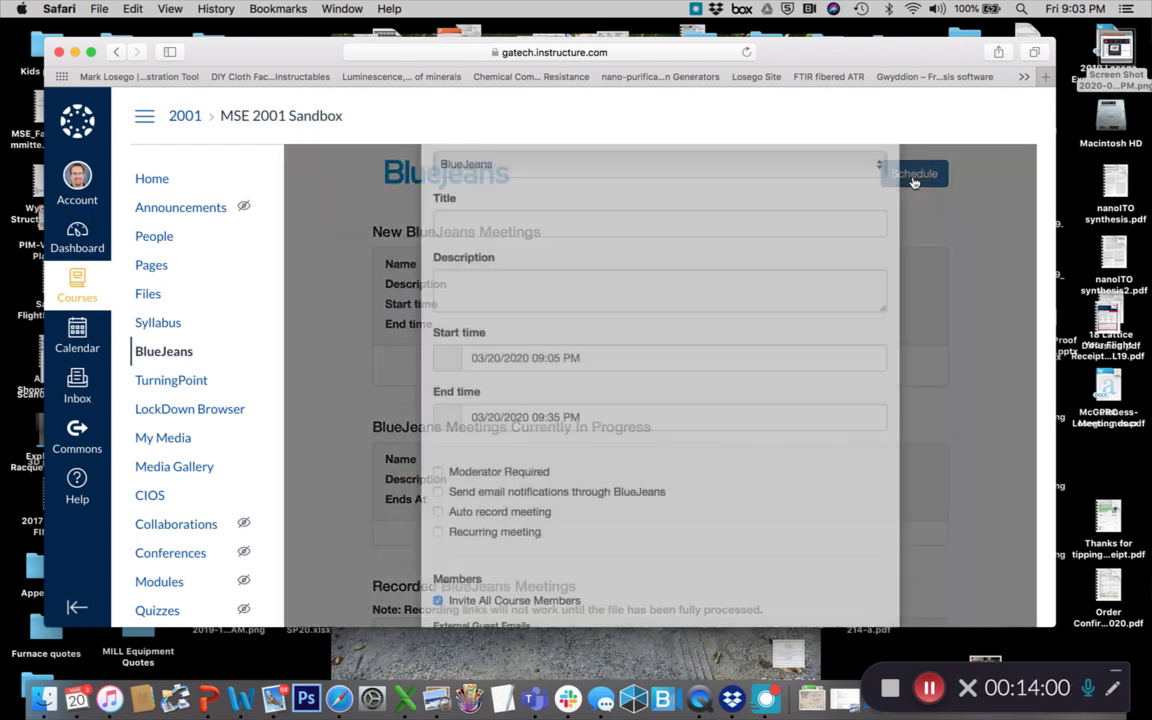
click(460, 311)
text(Cla)
key(BackSpace)
text(lass for 3/20)
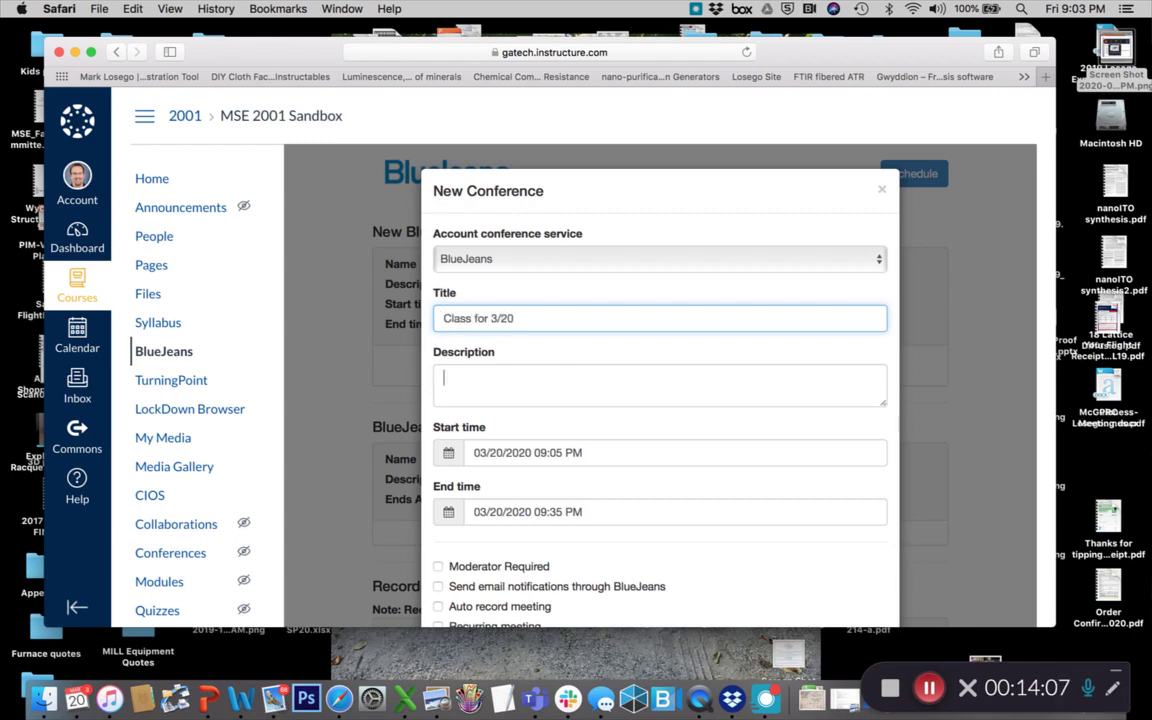
click(444, 378)
text(class)
Enable automatic recording for the new conference
scroll(473, 378, down, 3)
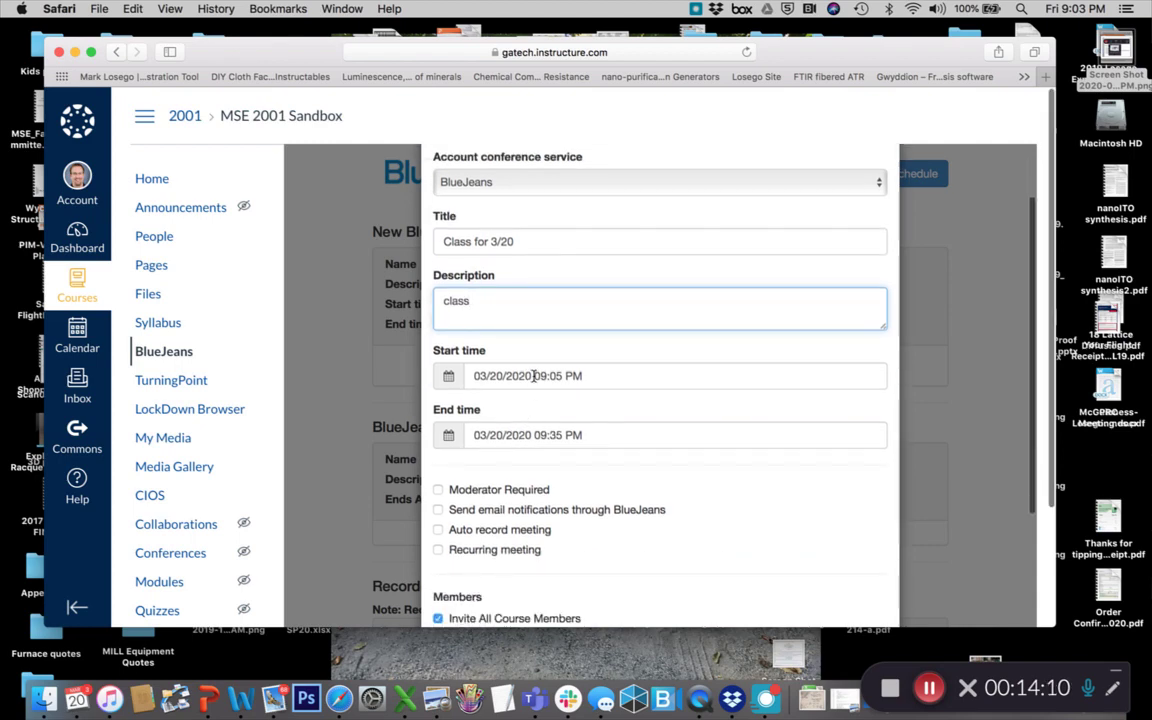
scroll(502, 440, down, 3)
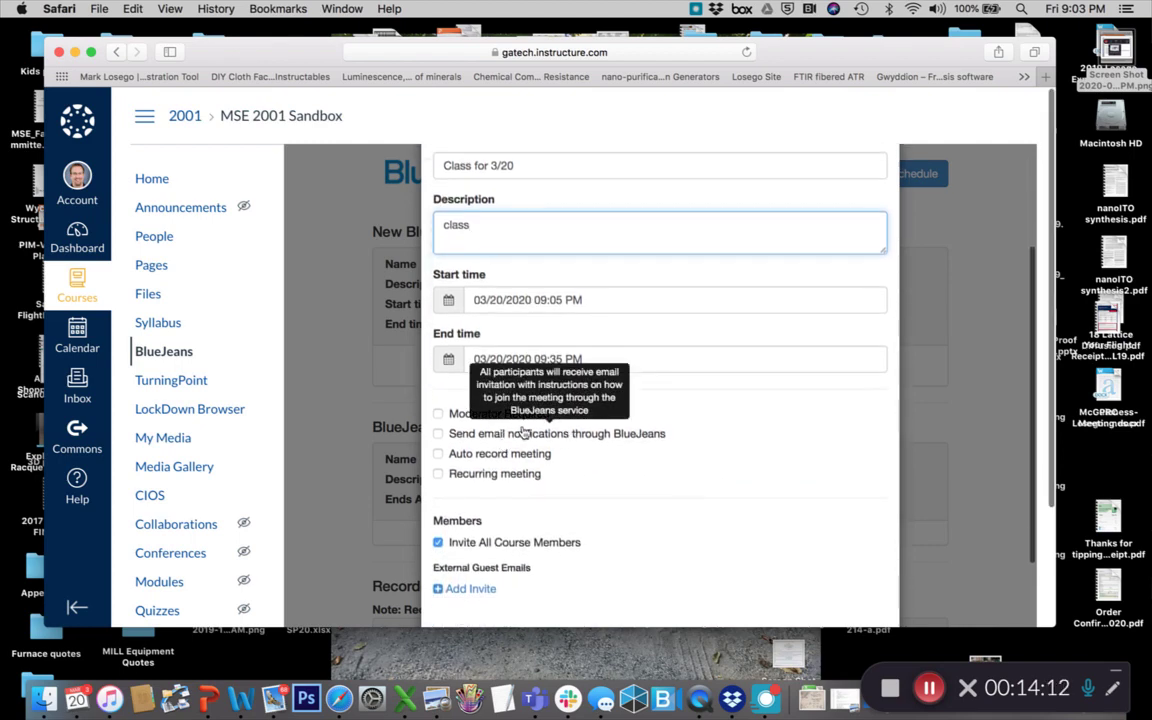
click(437, 455)
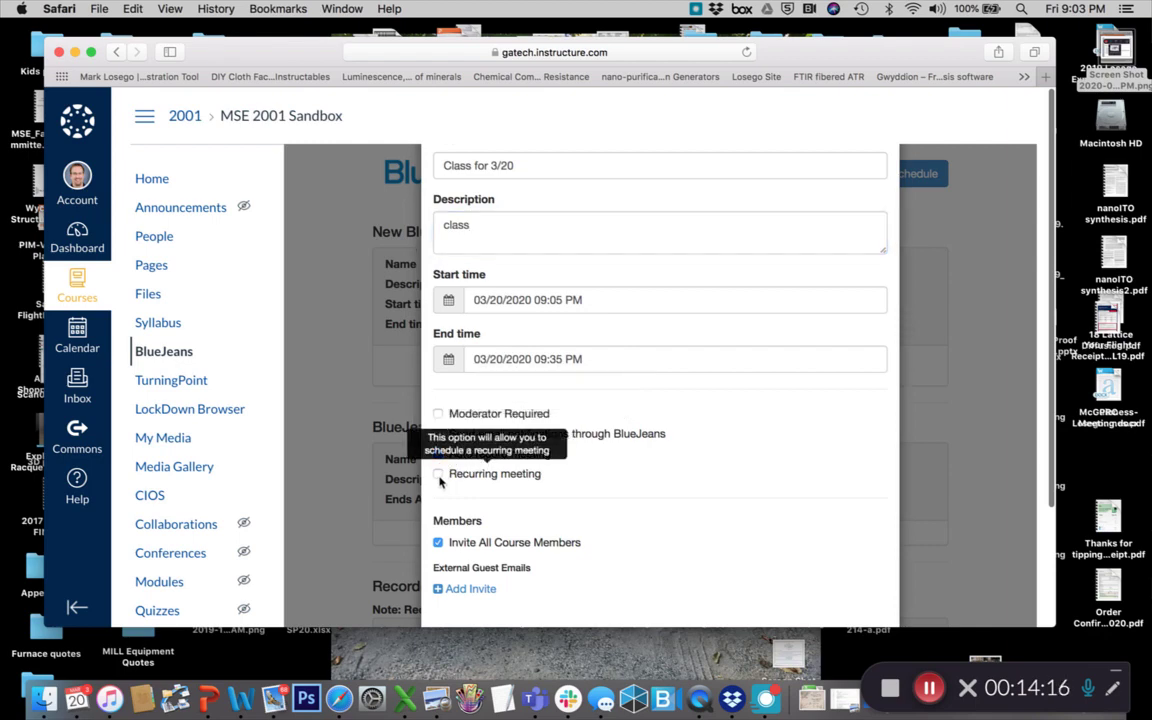
Turn on the recurring meeting option to view its repeat and end settings, and turn it off again
click(438, 474)
scroll(555, 478, down, 5)
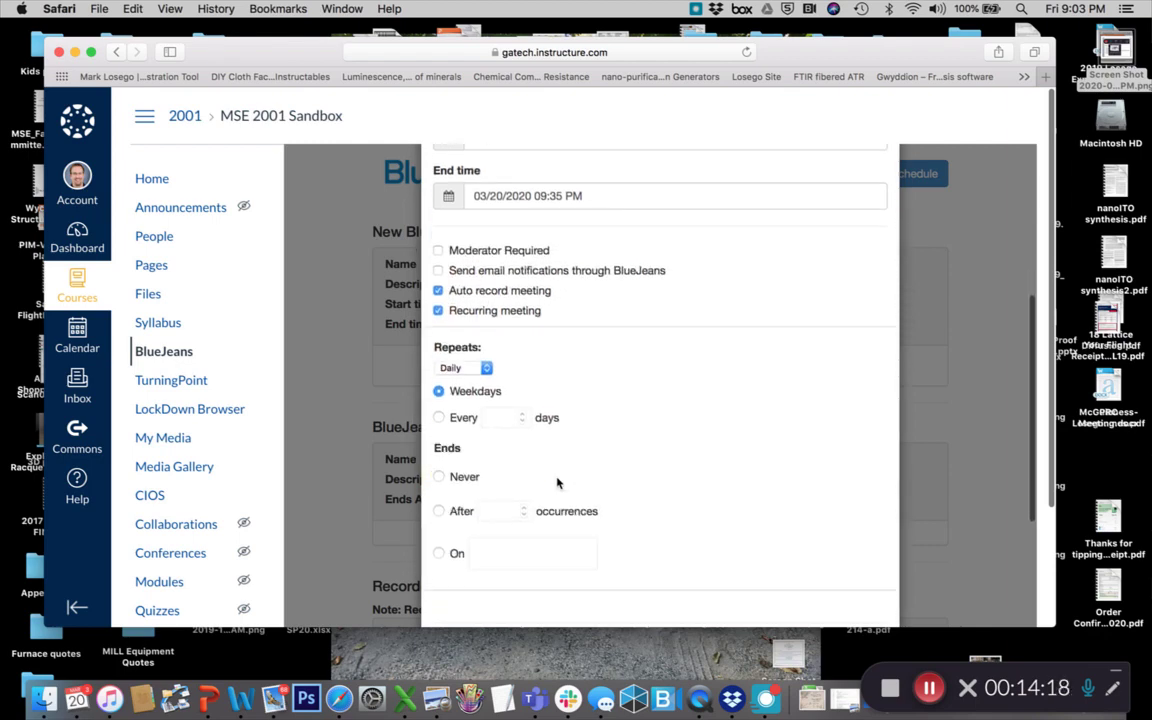
scroll(597, 390, down, 1)
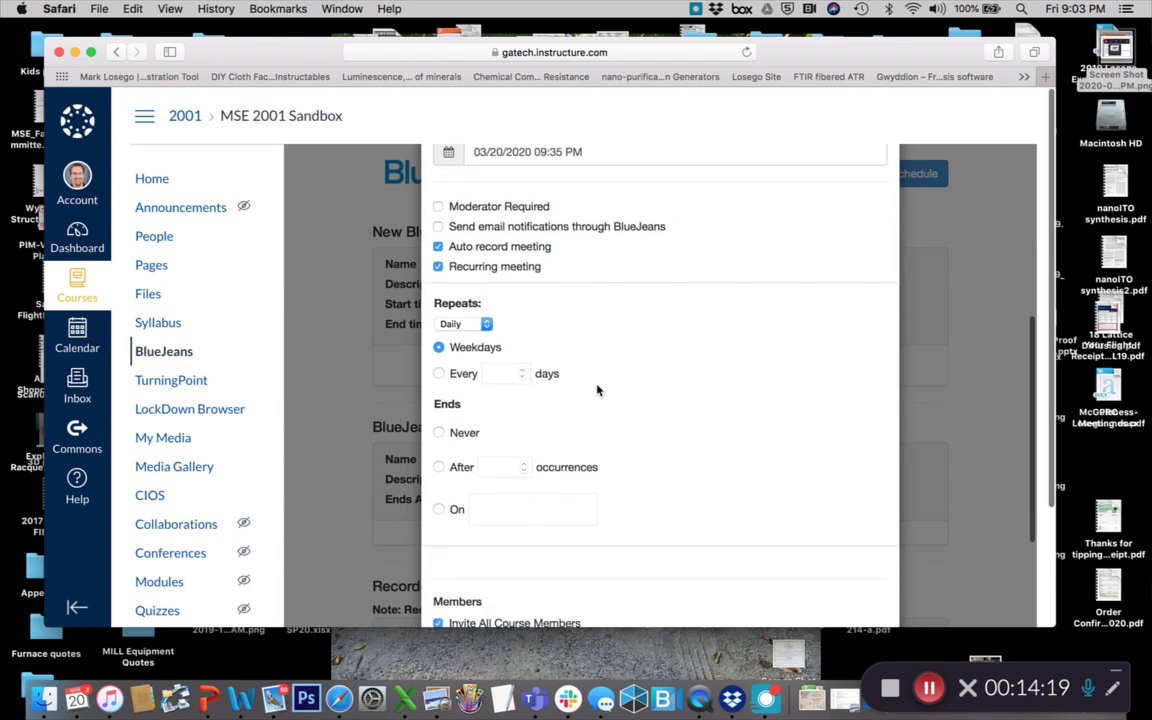
click(438, 267)
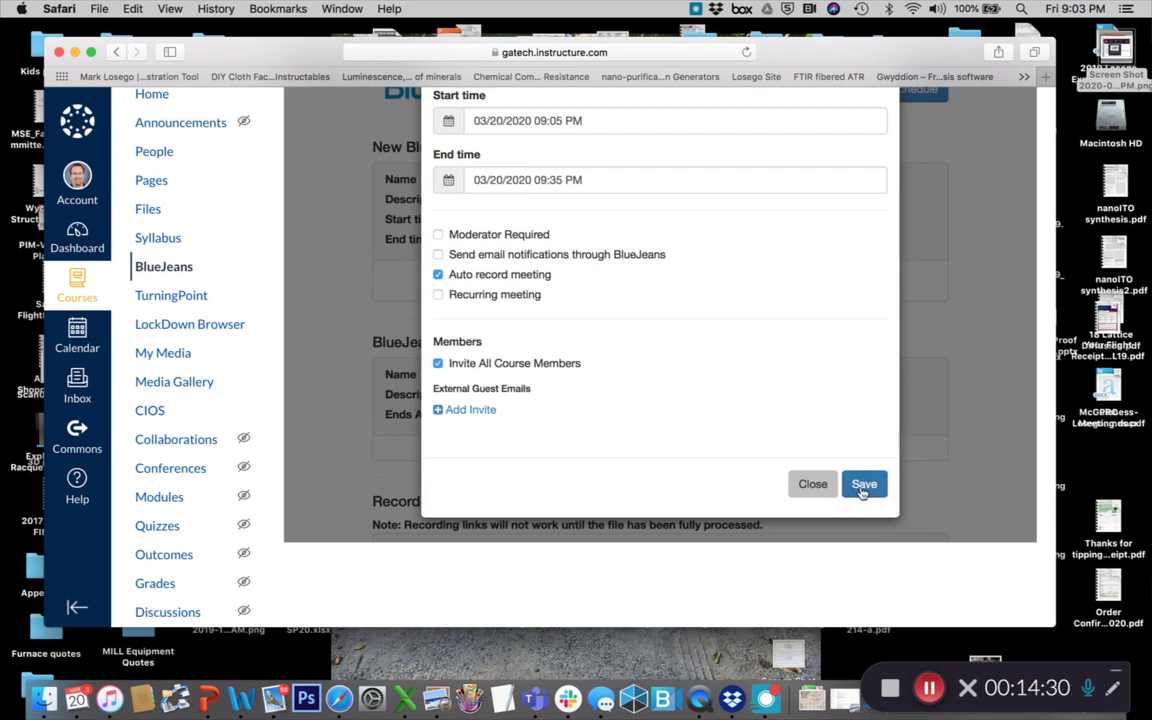
Exclude the invitation of all course members, save the conference and review the BlueJeans meeting lists
click(438, 363)
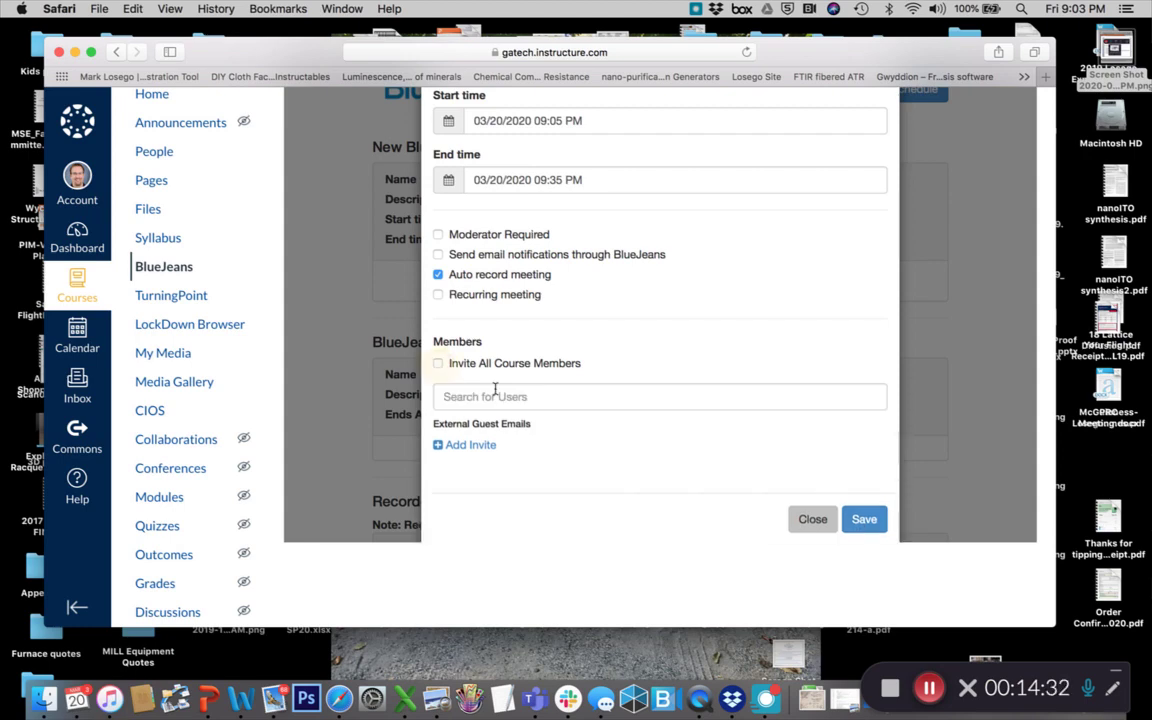
click(865, 520)
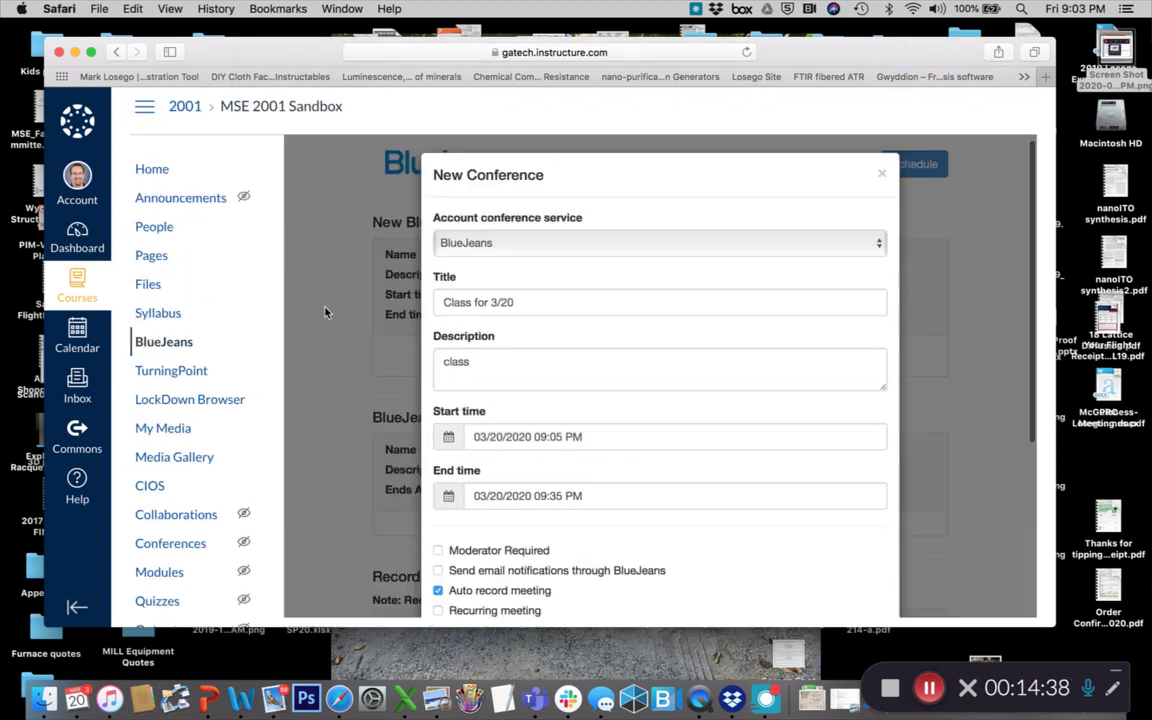
scroll(415, 324, down, 5)
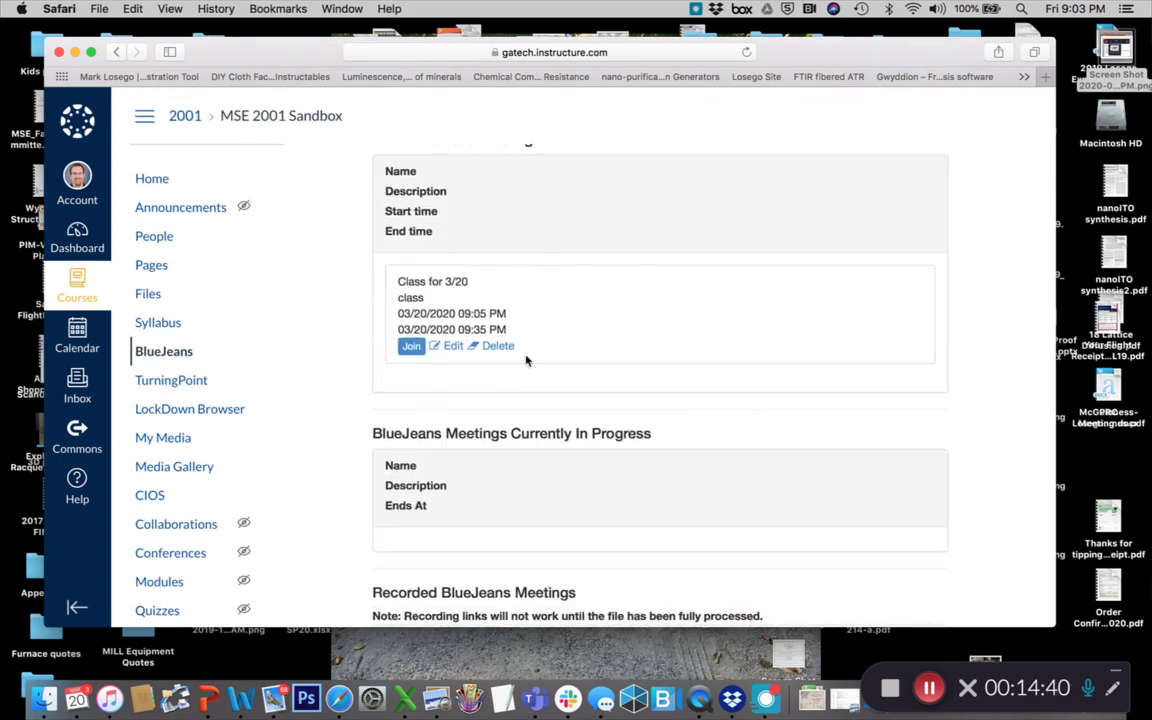
scroll(455, 252, up, 2)
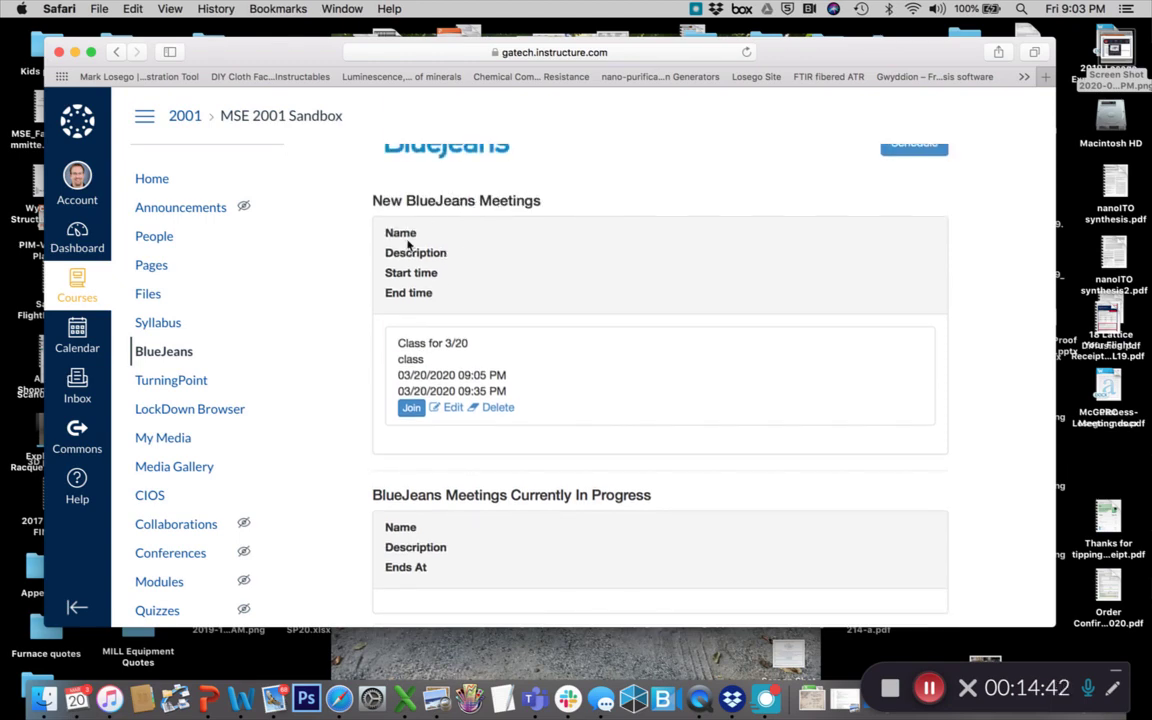
scroll(468, 329, down, 4)
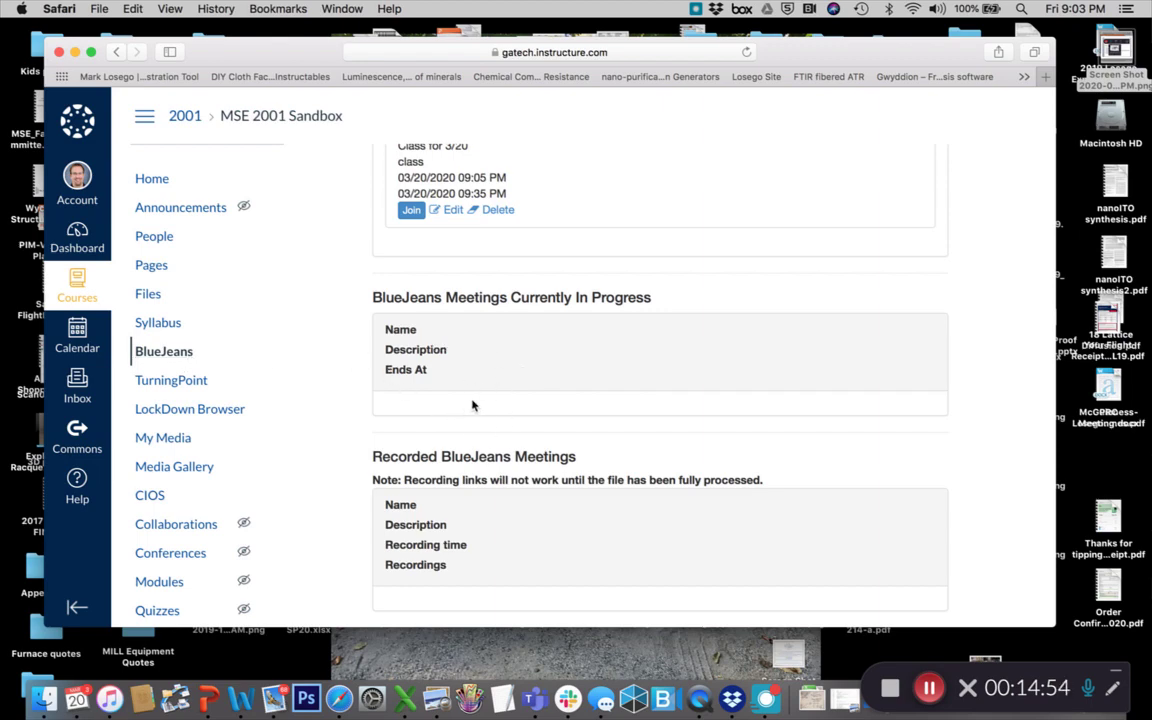
scroll(457, 406, down, 3)
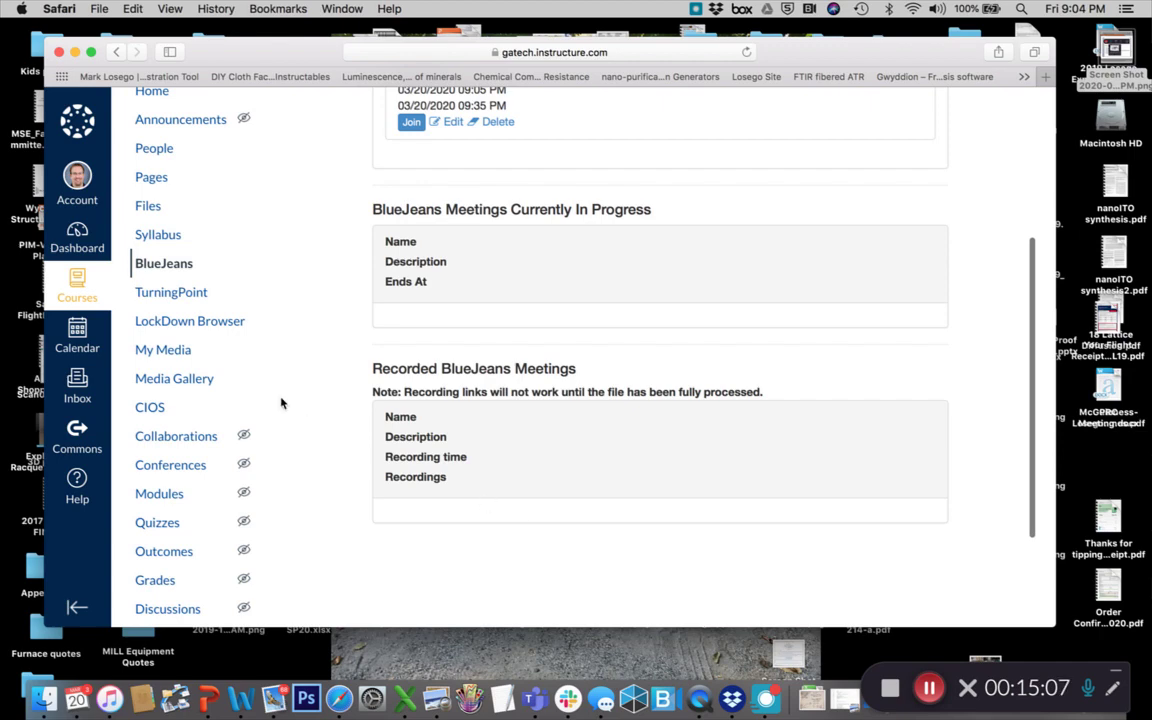
Reopen the "Lecture for 3/20" page from the course pages and switch back to the "Recommendation for Delivery" slide in PowerPoint
scroll(147, 229, up, 1)
click(160, 233)
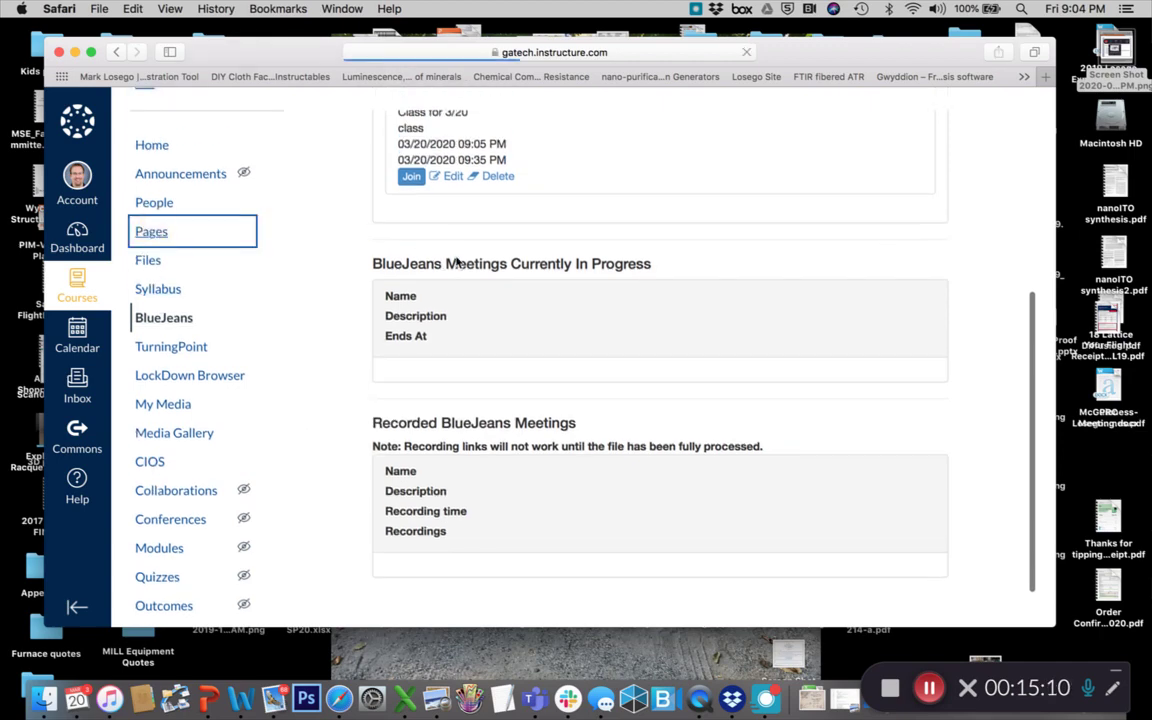
click(333, 263)
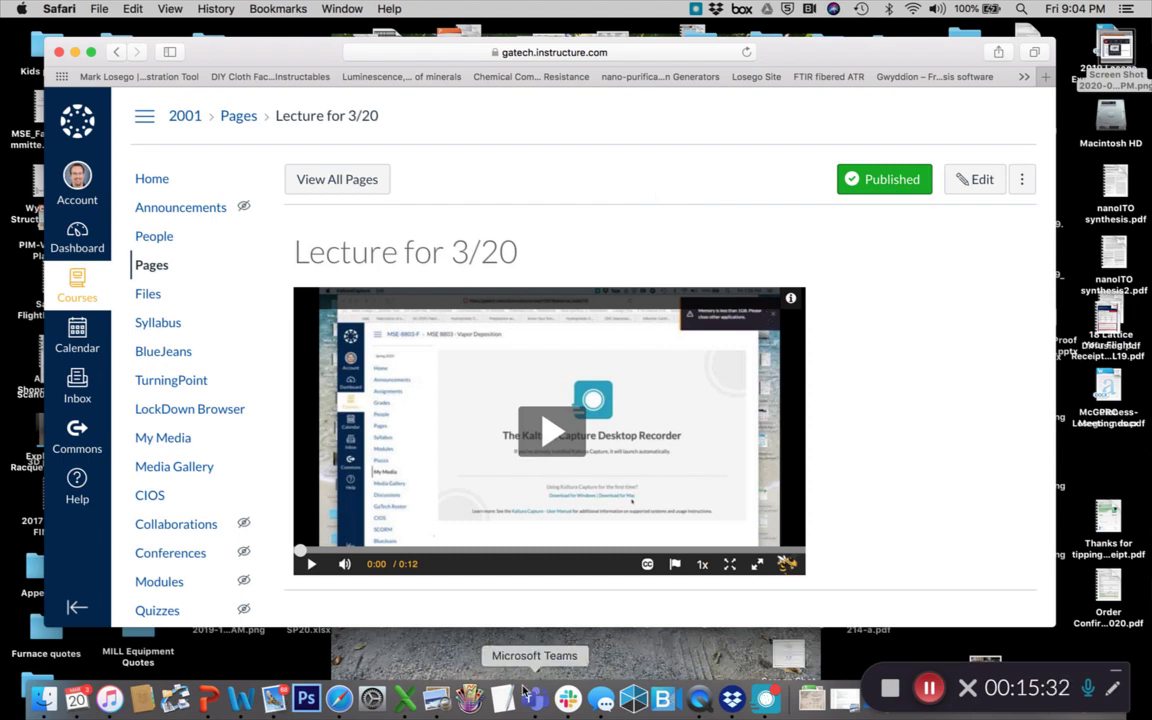
click(208, 698)
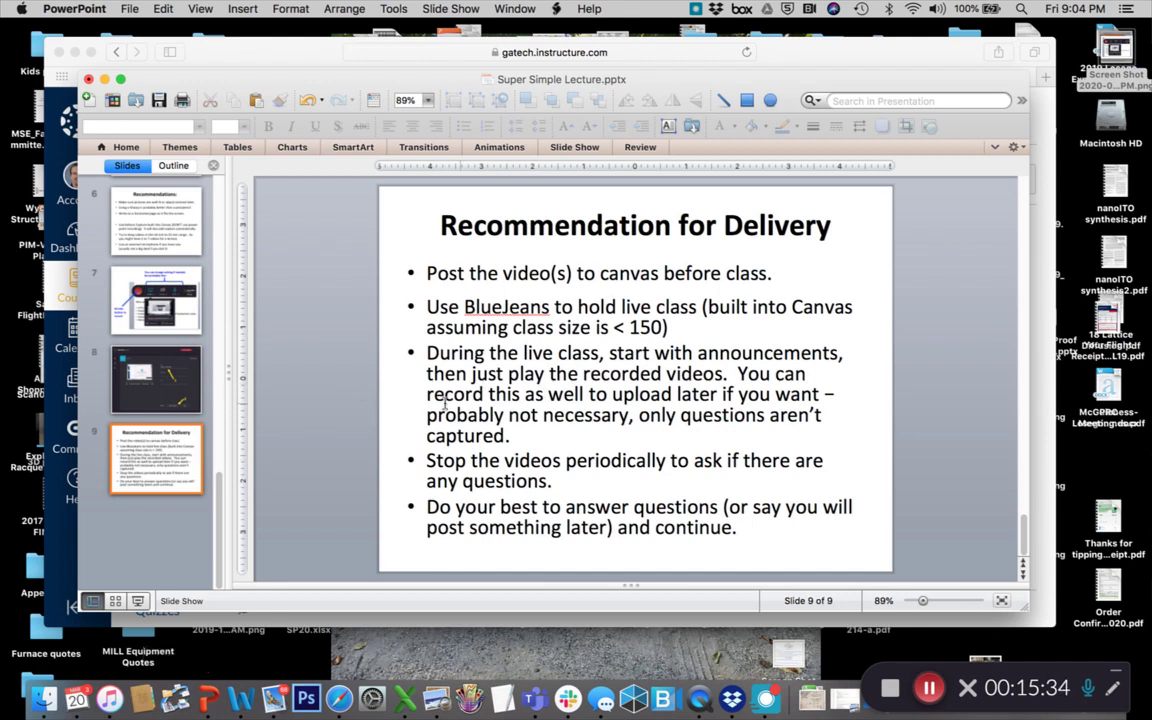